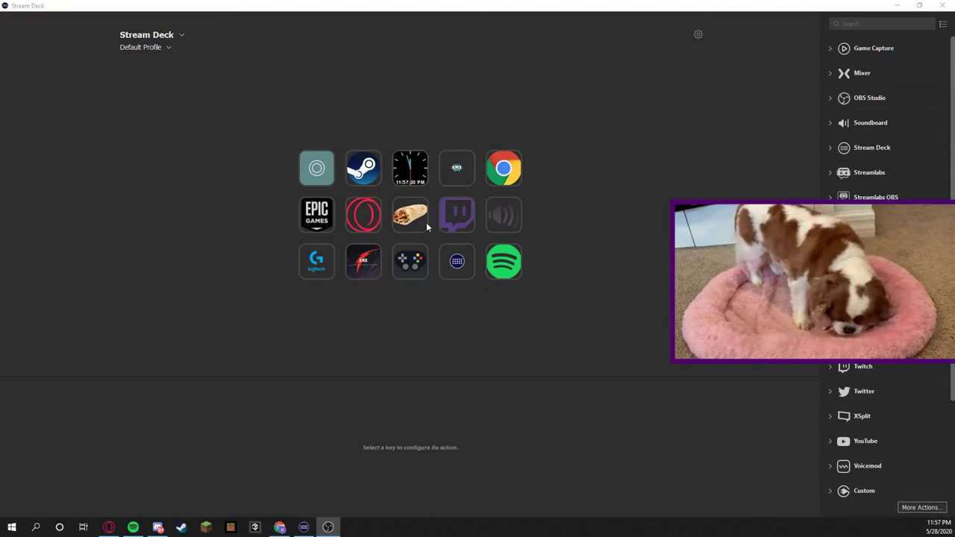
Switch to Profile 2, which has only the Welcome key and fourteen empty slots.
click(157, 48)
click(167, 94)
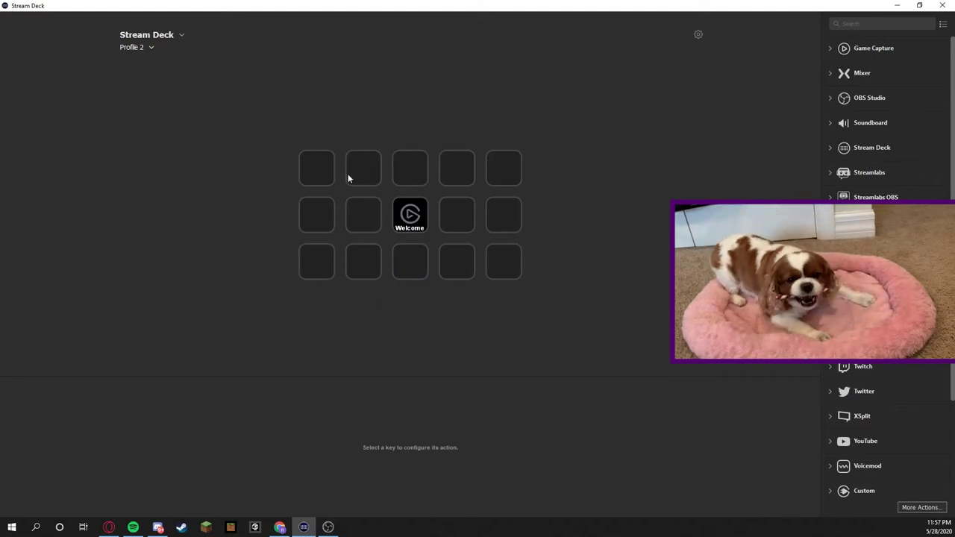
scroll(880, 418, down, 3)
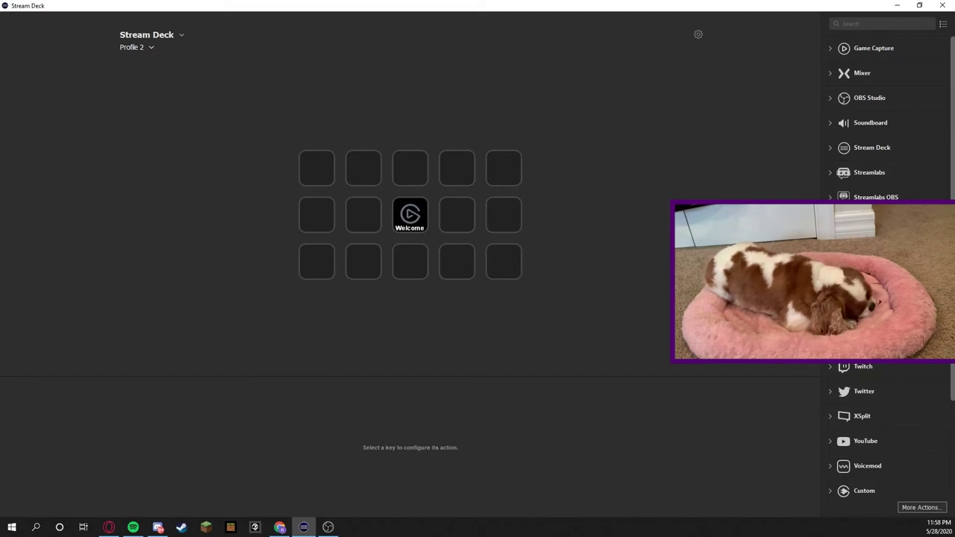
Put a Create Folder key in the top-left slot, glance at Default Profile, then return to Profile 2.
click(872, 148)
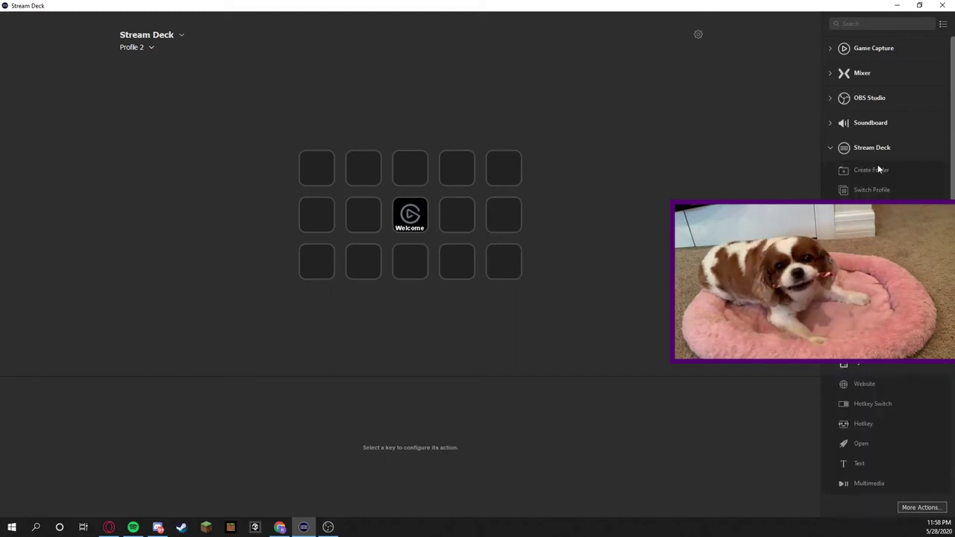
drag(875, 169, 325, 178)
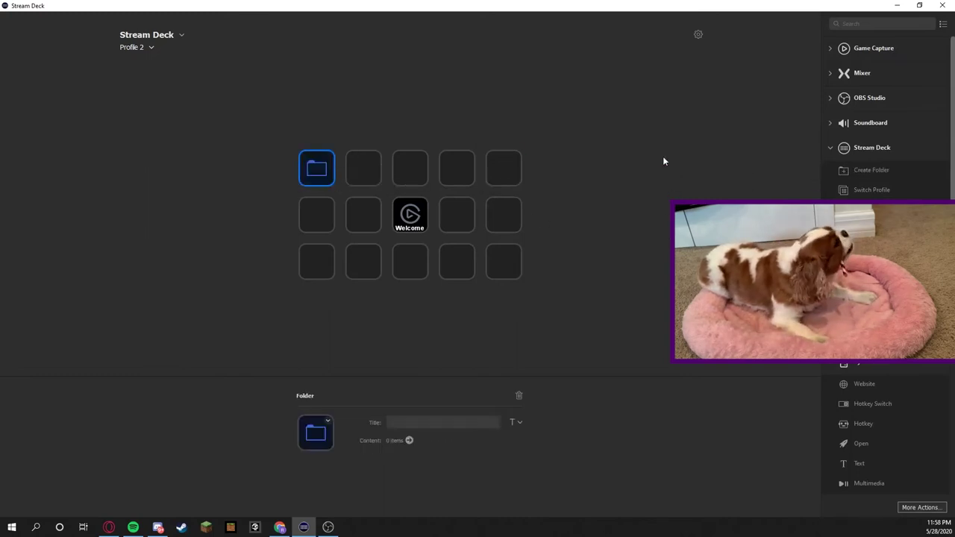
click(145, 43)
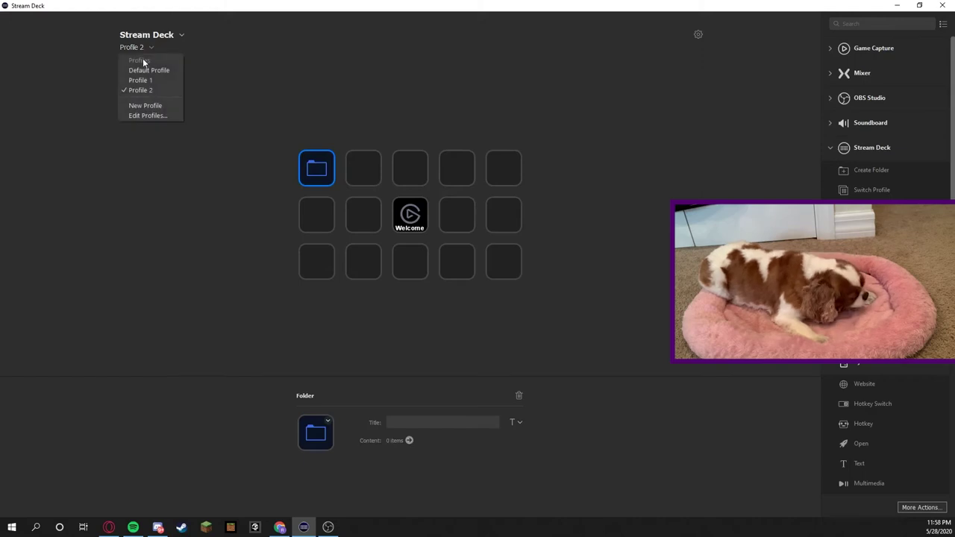
click(138, 68)
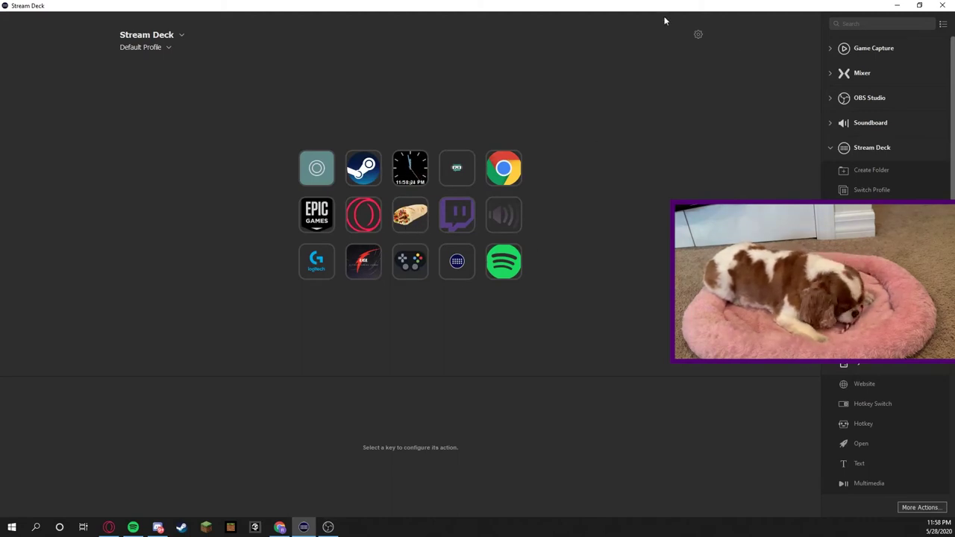
click(142, 47)
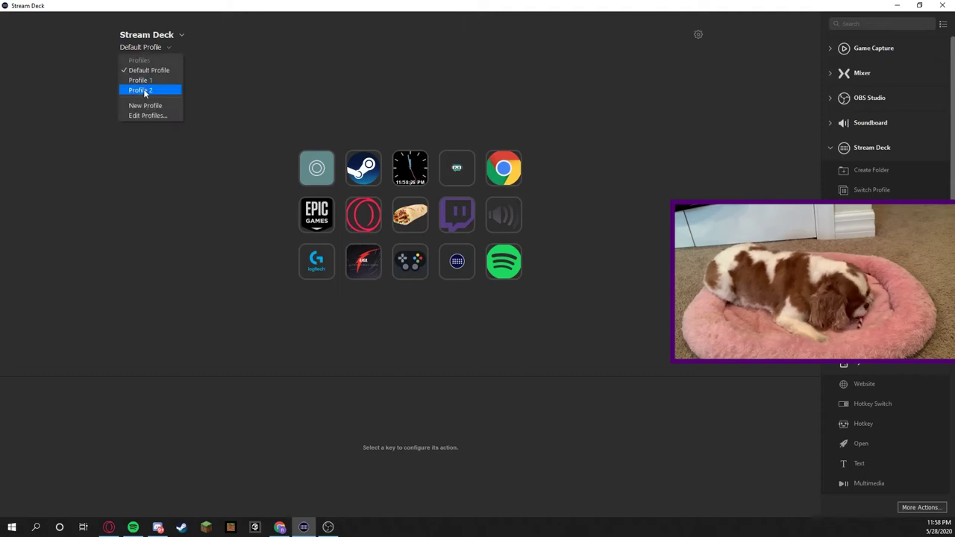
click(142, 90)
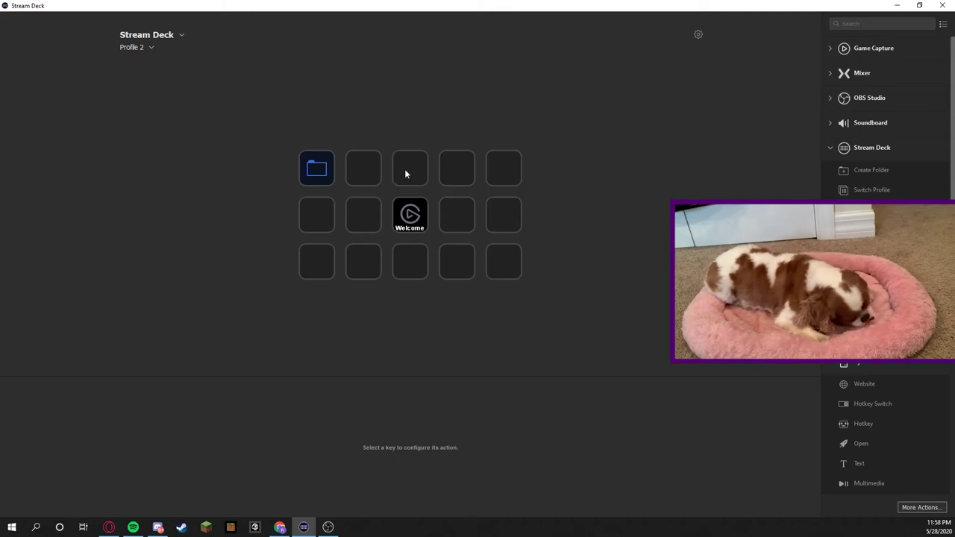
double_click(317, 169)
double_click(316, 168)
double_click(316, 169)
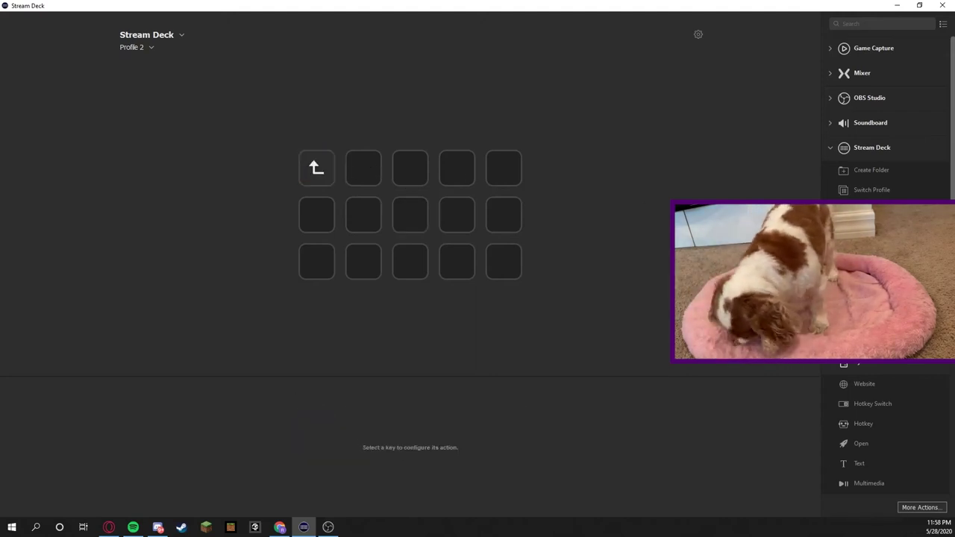
drag(863, 172, 457, 259)
double_click(448, 253)
right_click(457, 259)
click(464, 269)
click(488, 286)
click(322, 165)
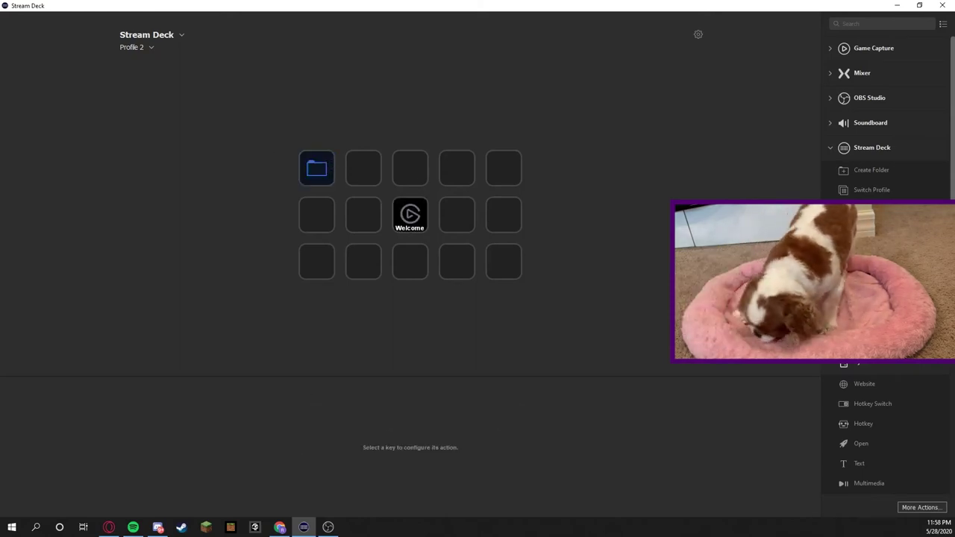
Add a Switch Profile key at row 2, column 1 and a System Open key top-right.
drag(870, 189, 320, 210)
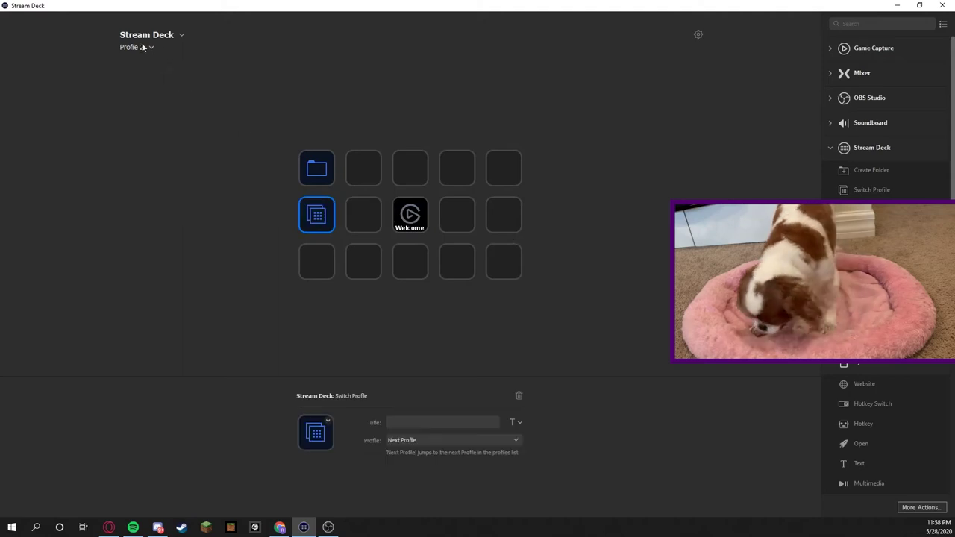
click(874, 147)
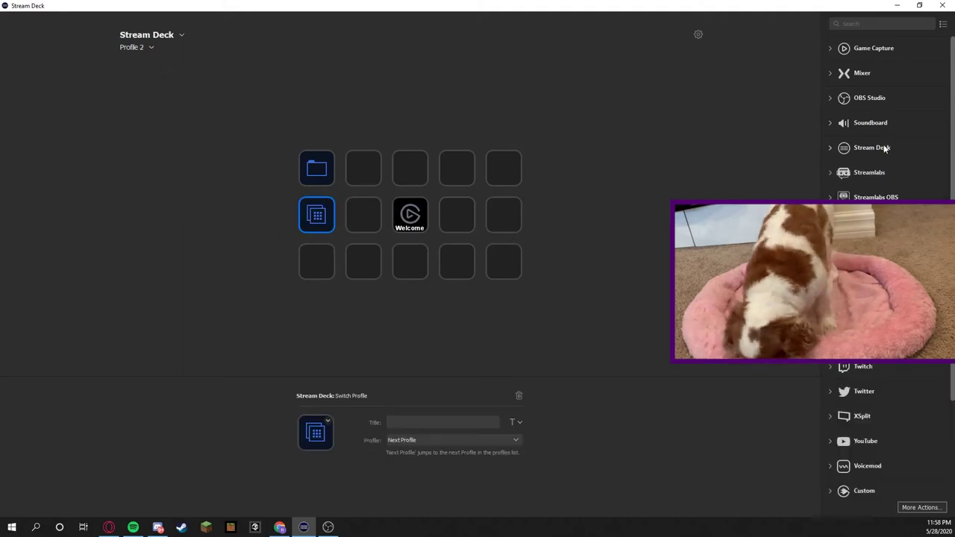
click(871, 147)
scroll(873, 149, down, 2)
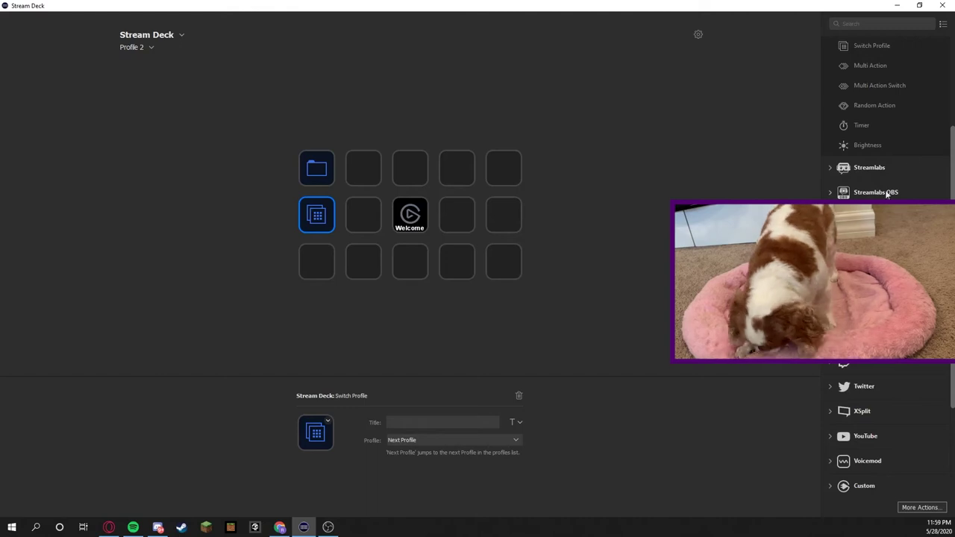
drag(866, 277, 501, 171)
scroll(909, 378, down, 3)
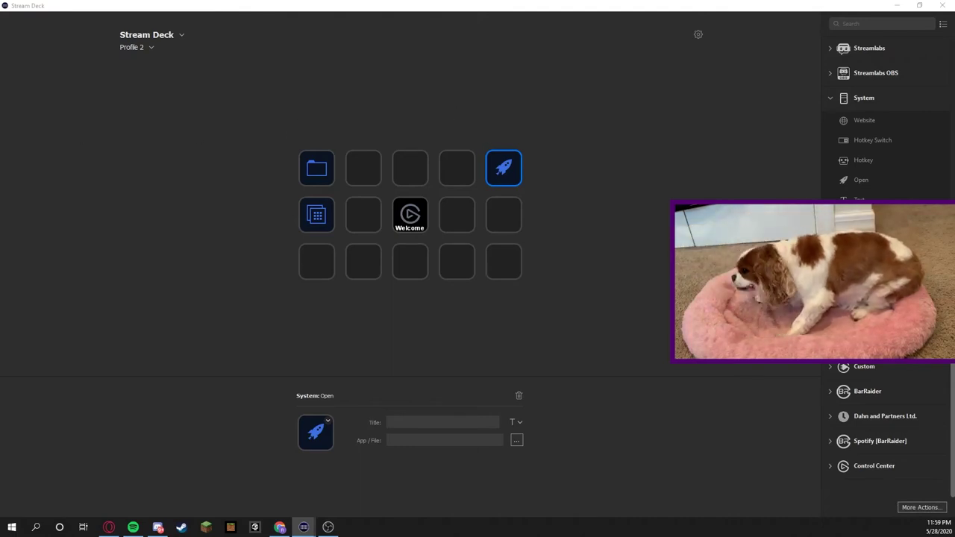
click(921, 507)
drag(378, 141, 484, 103)
scroll(385, 201, down, 8)
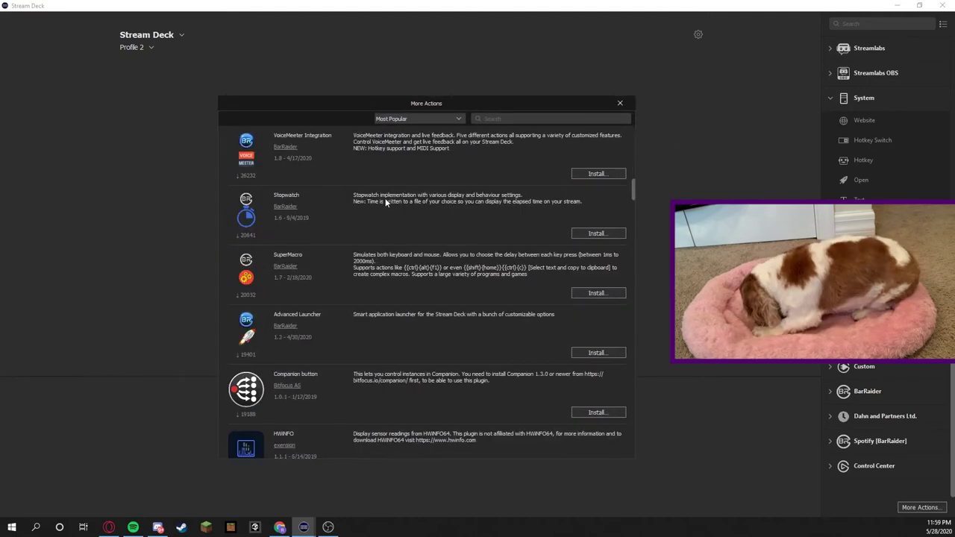
scroll(379, 196, down, 10)
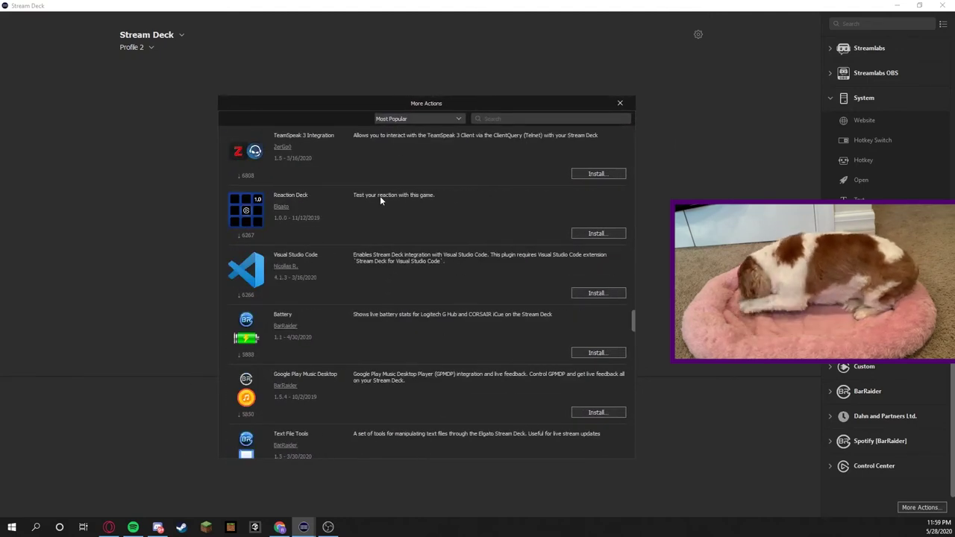
click(414, 121)
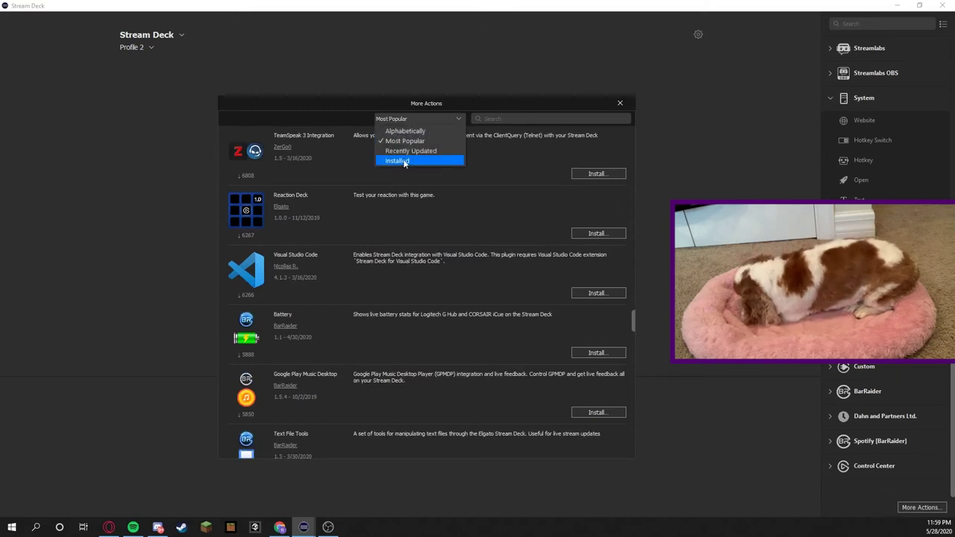
click(491, 192)
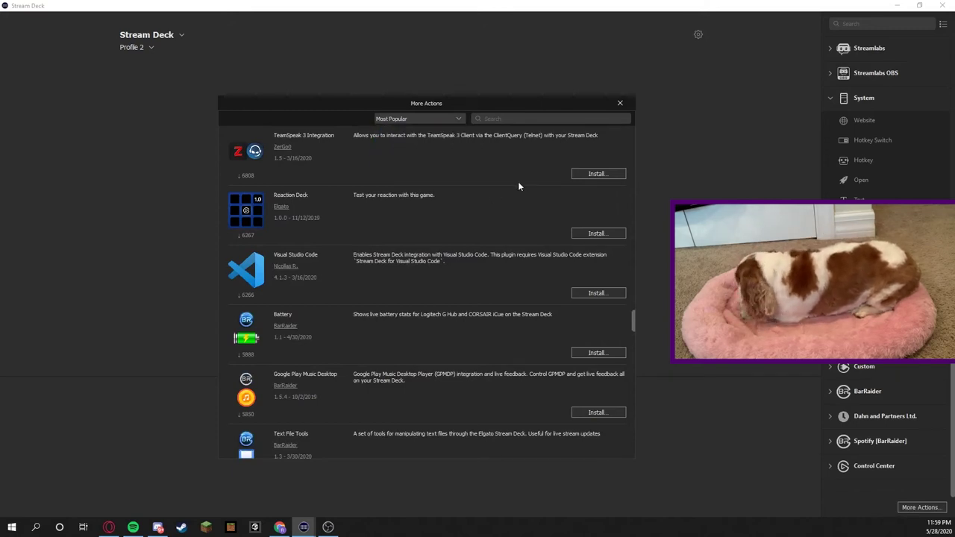
scroll(406, 240, up, 10)
scroll(408, 243, up, 5)
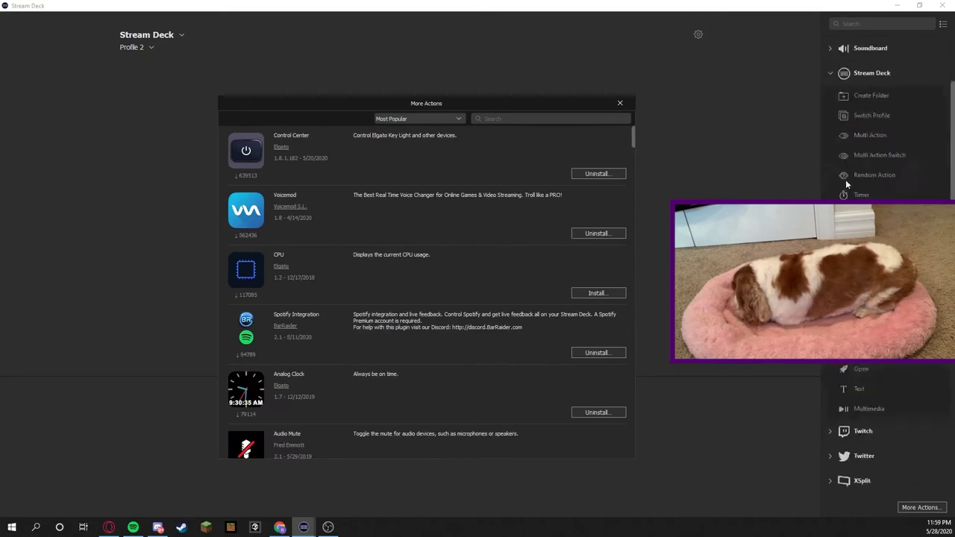
scroll(858, 168, up, 3)
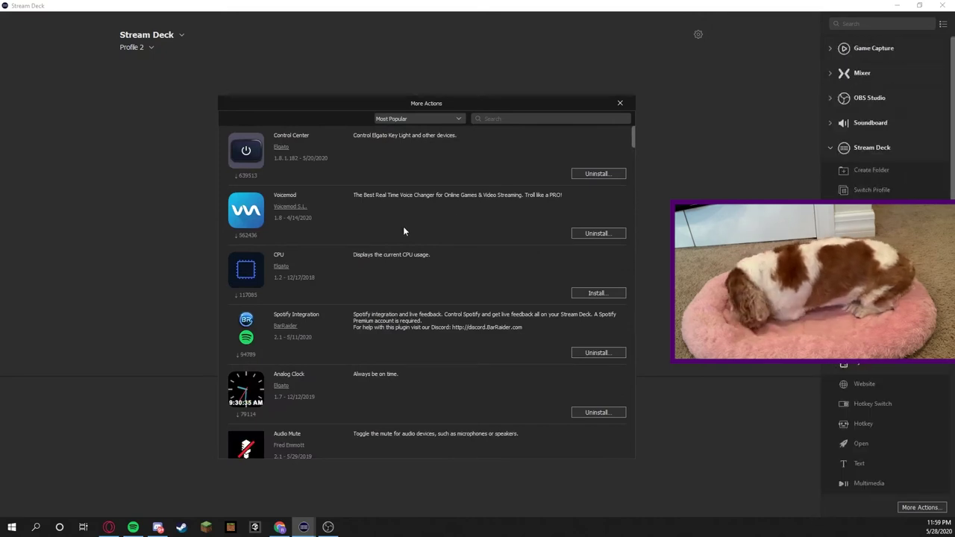
scroll(406, 225, down, 5)
scroll(406, 226, up, 3)
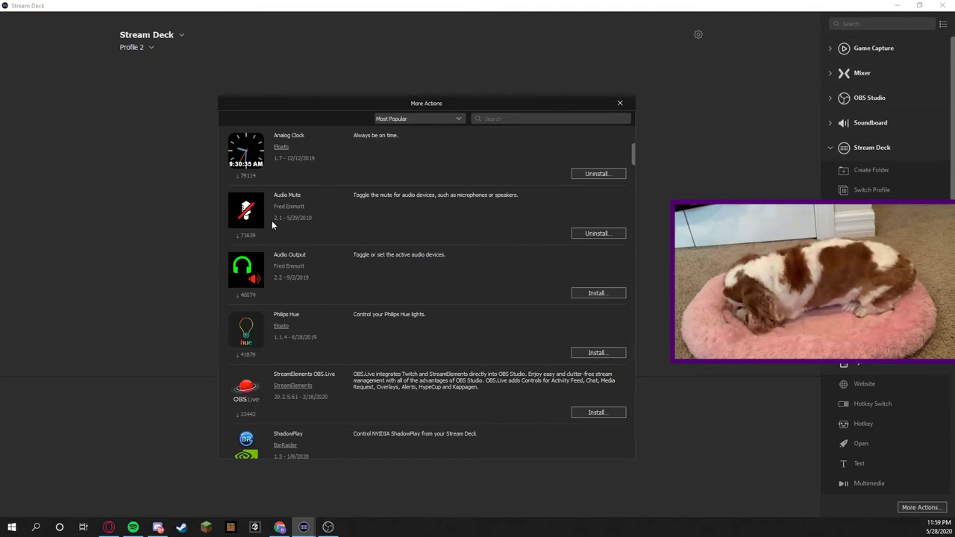
click(619, 102)
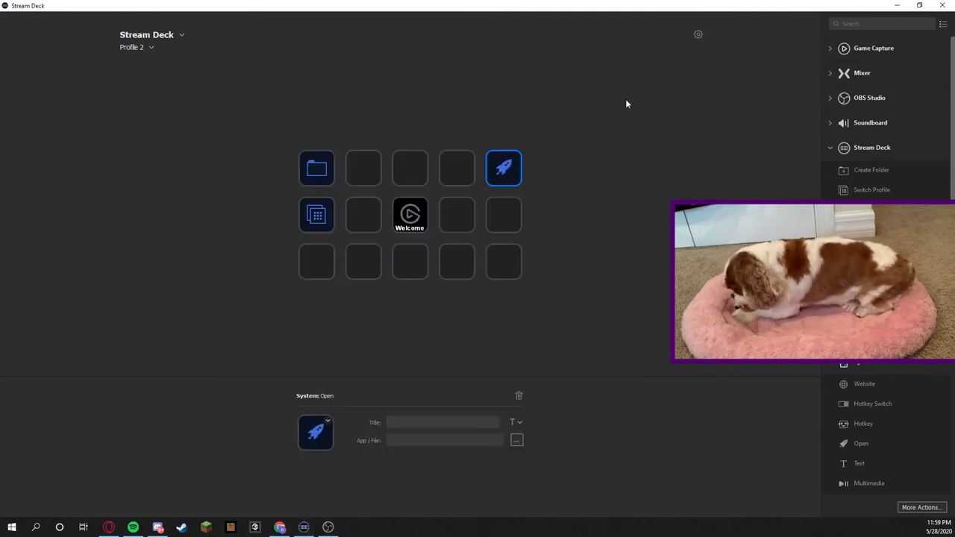
click(129, 48)
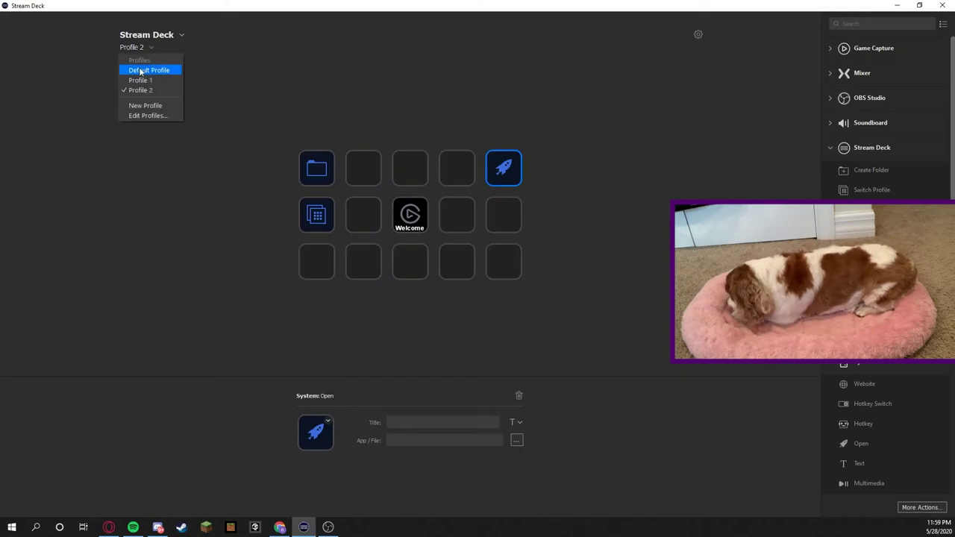
click(148, 70)
double_click(493, 216)
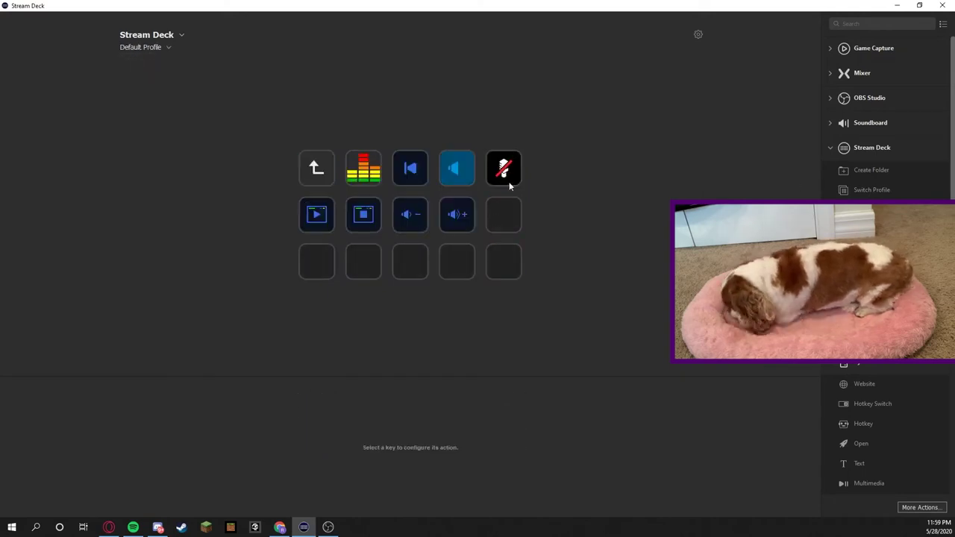
double_click(306, 179)
click(161, 47)
click(158, 81)
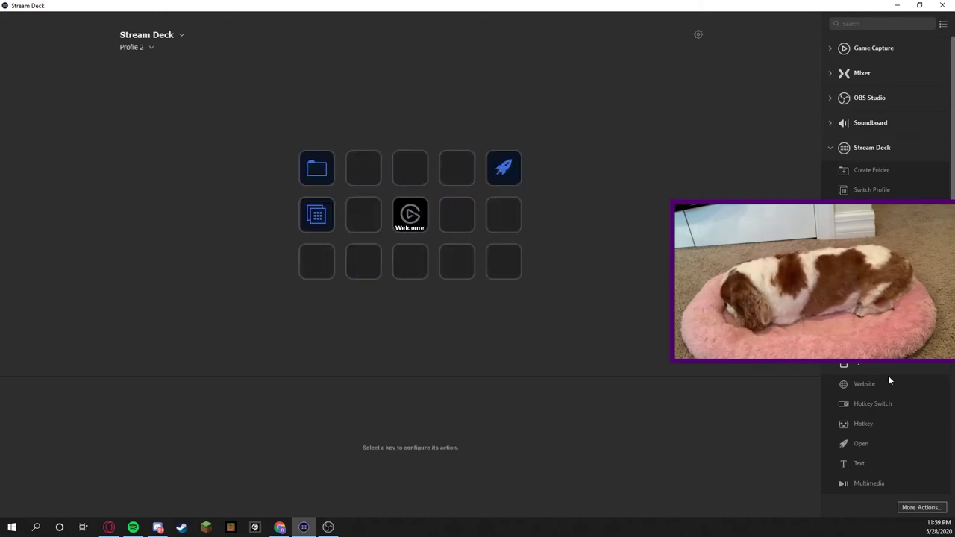
scroll(888, 373, down, 5)
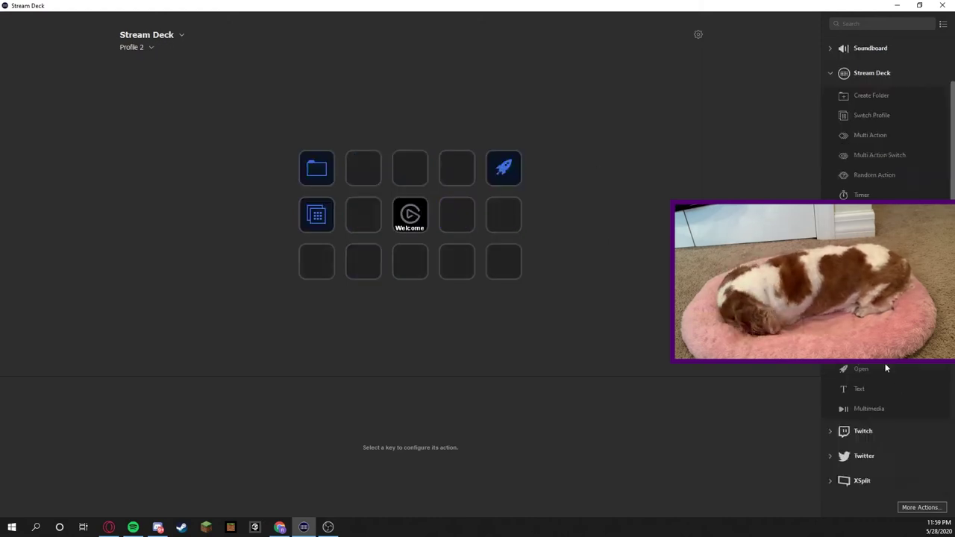
click(920, 507)
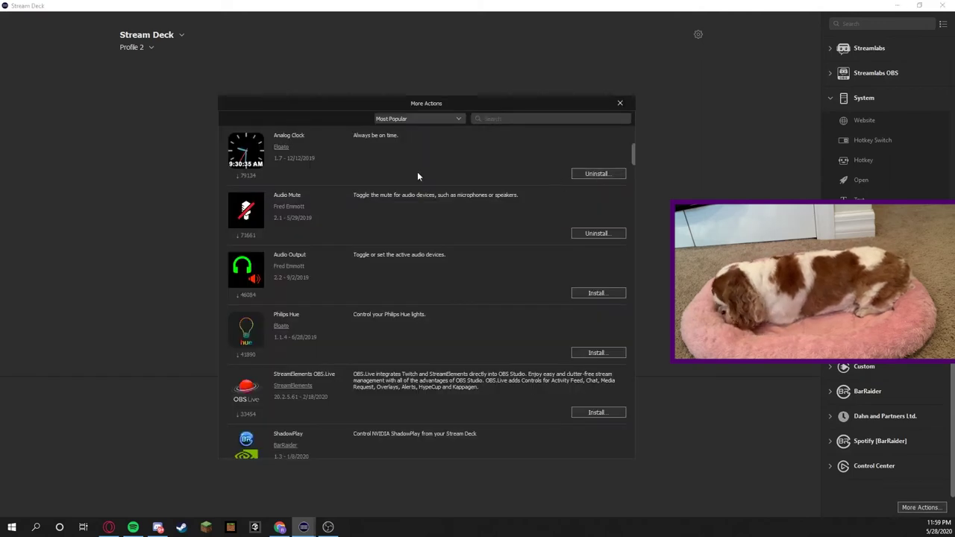
click(618, 104)
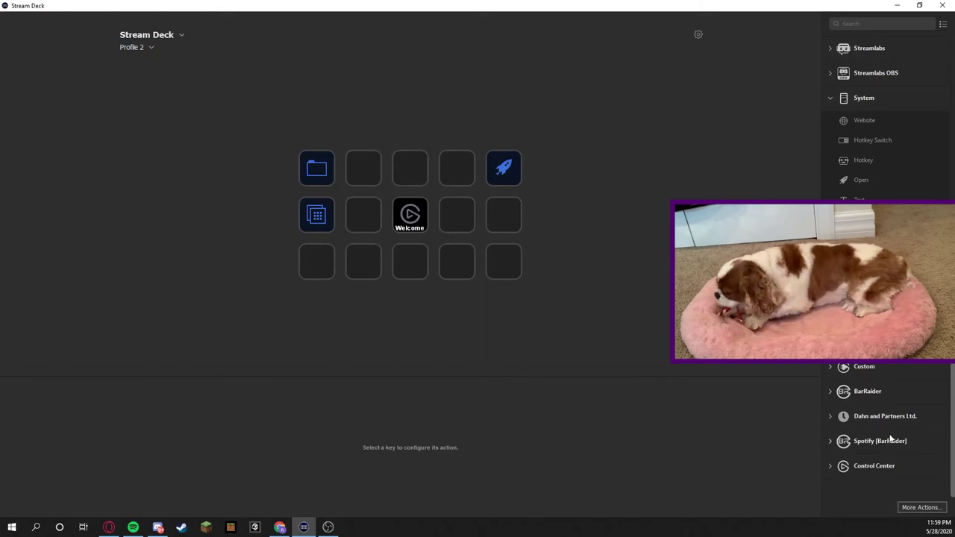
Add a Custom Analog Clock key to the third top-row slot, then select the rocket key.
click(868, 461)
click(868, 460)
click(868, 446)
click(868, 445)
click(867, 420)
click(866, 418)
click(866, 393)
click(864, 393)
click(864, 369)
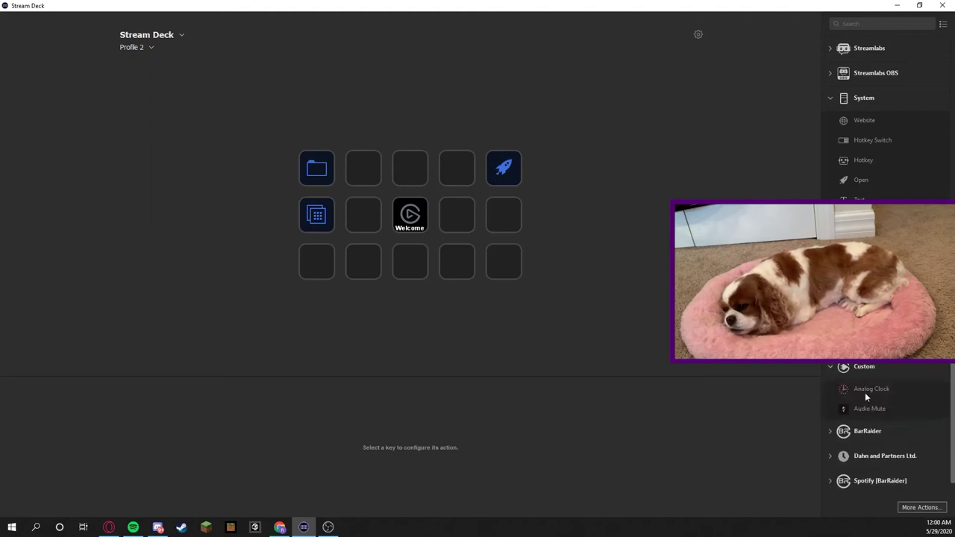
drag(864, 392, 409, 178)
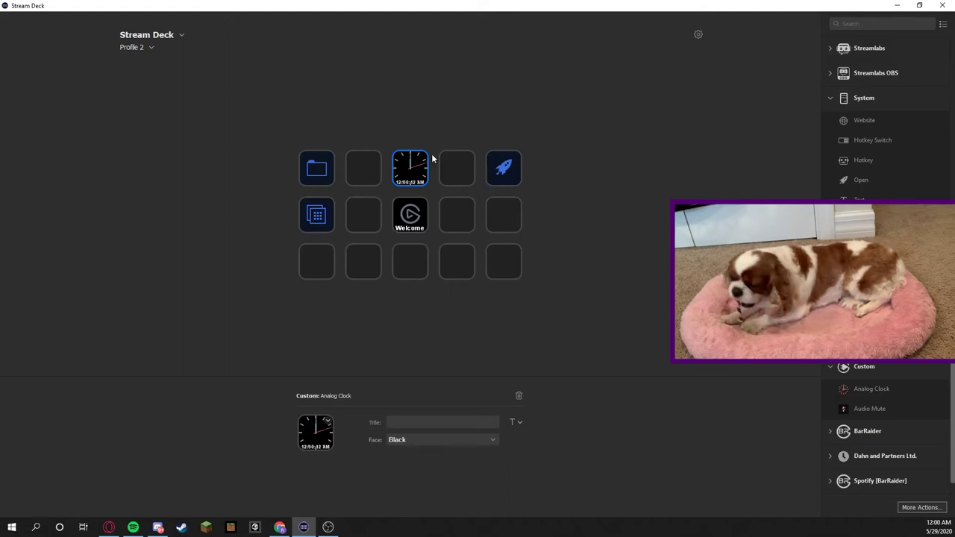
click(506, 170)
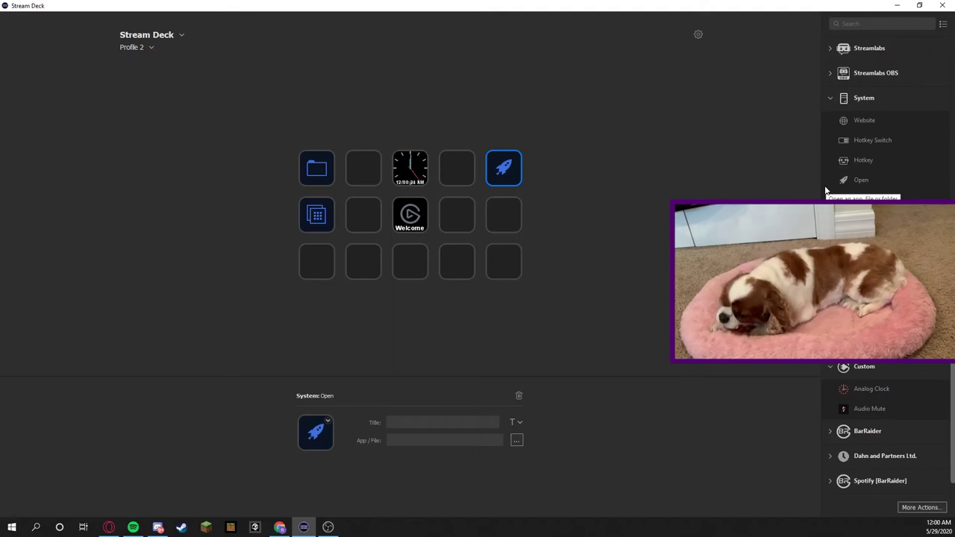
Add a Twitter Tweet action to a key inside the folder's page, then go back.
click(406, 441)
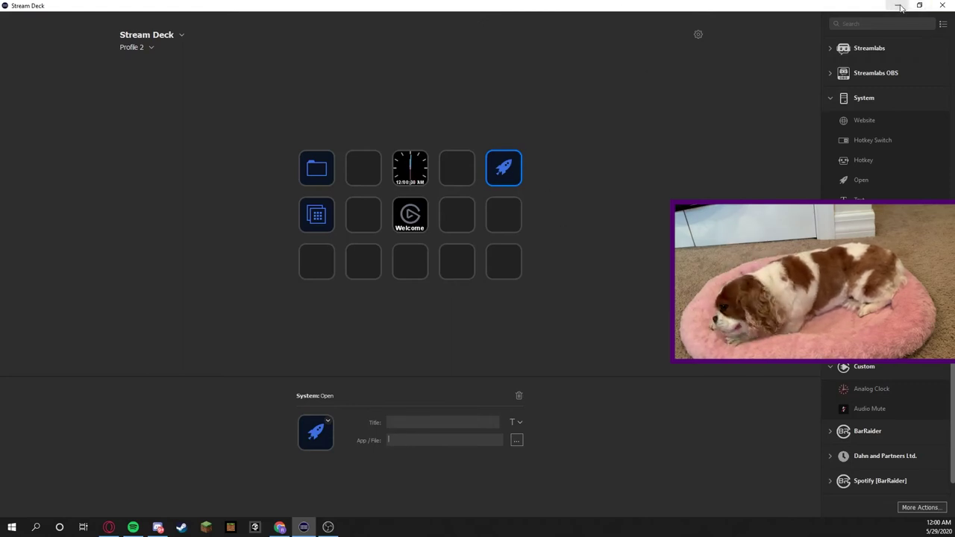
double_click(325, 166)
click(319, 168)
click(320, 167)
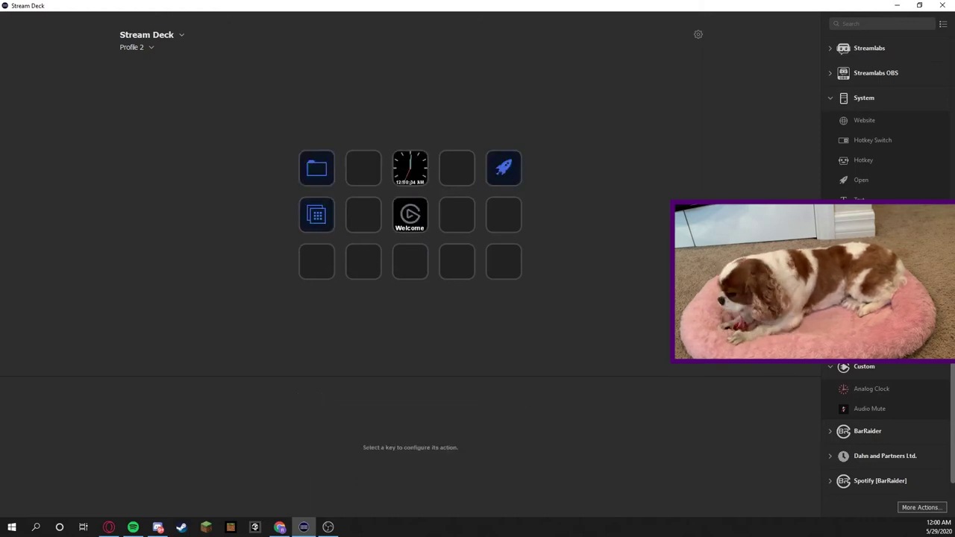
drag(858, 220, 366, 206)
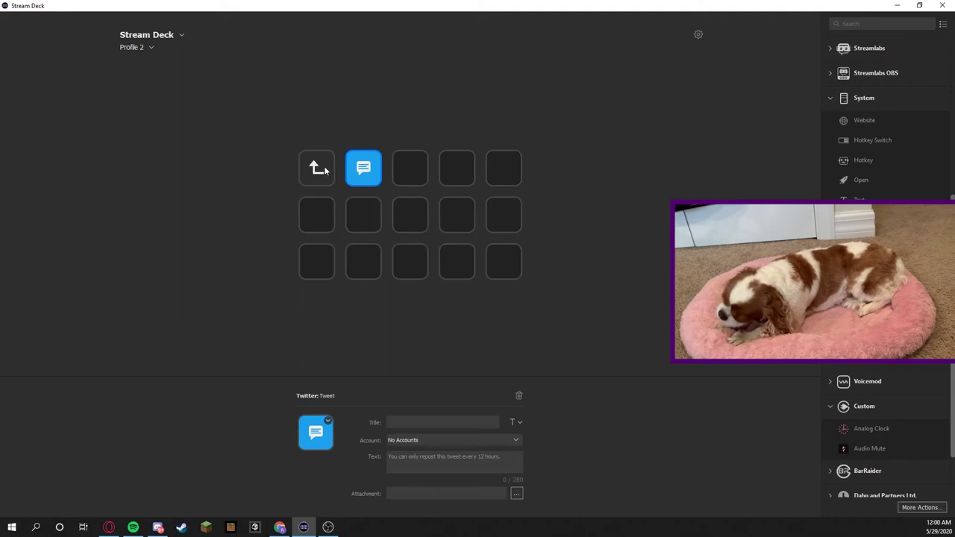
click(325, 170)
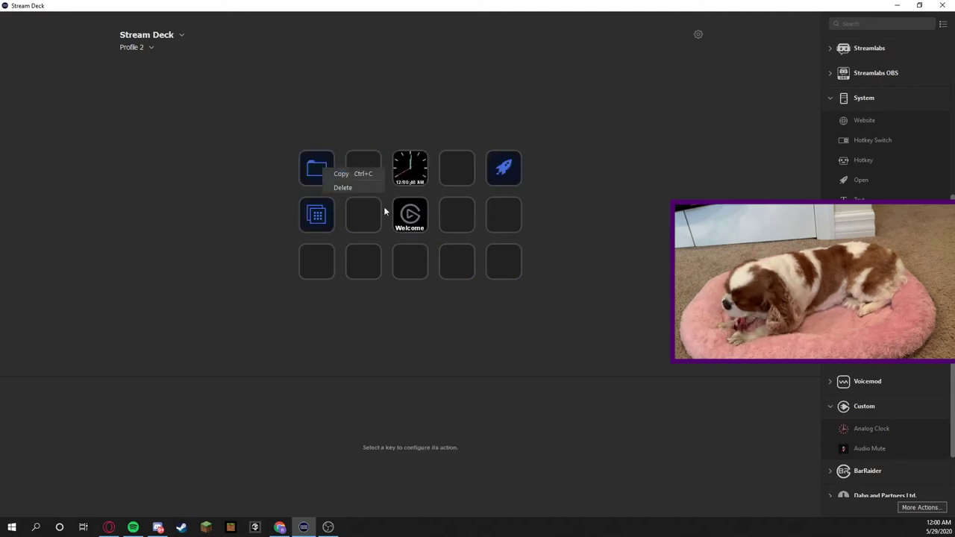
Select the folder key to confirm it holds 1 item, leaving its image unchanged.
click(319, 168)
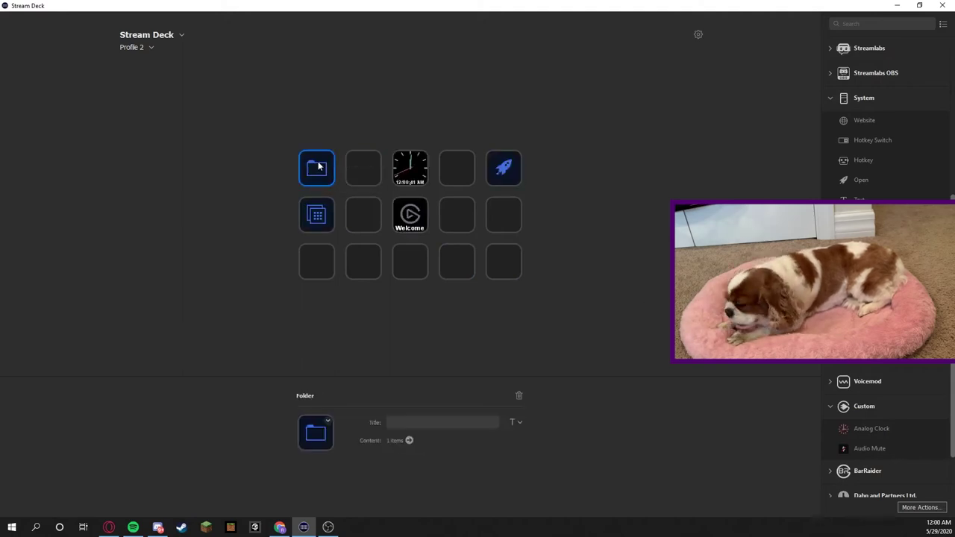
click(318, 436)
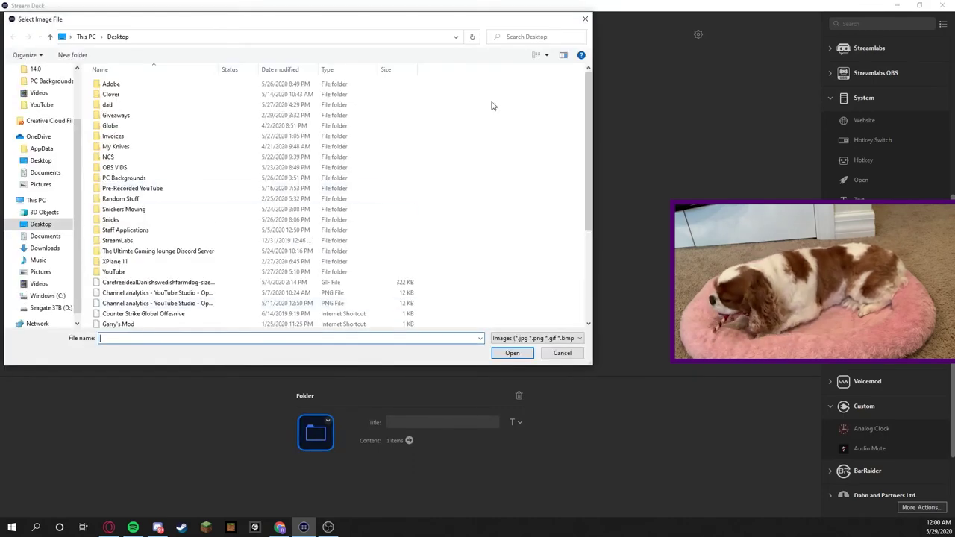
click(585, 18)
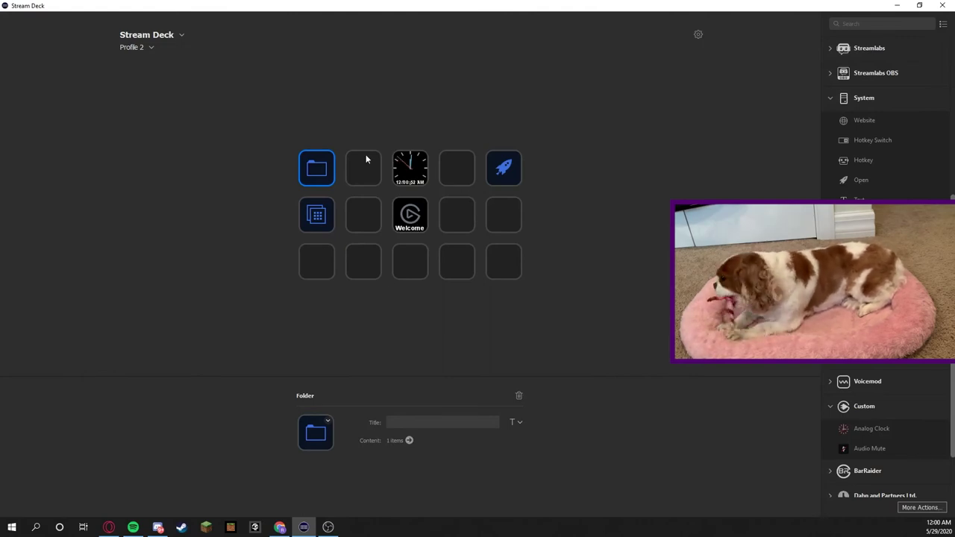
Set the Switch Profile key's target profile to Default Profile.
click(318, 217)
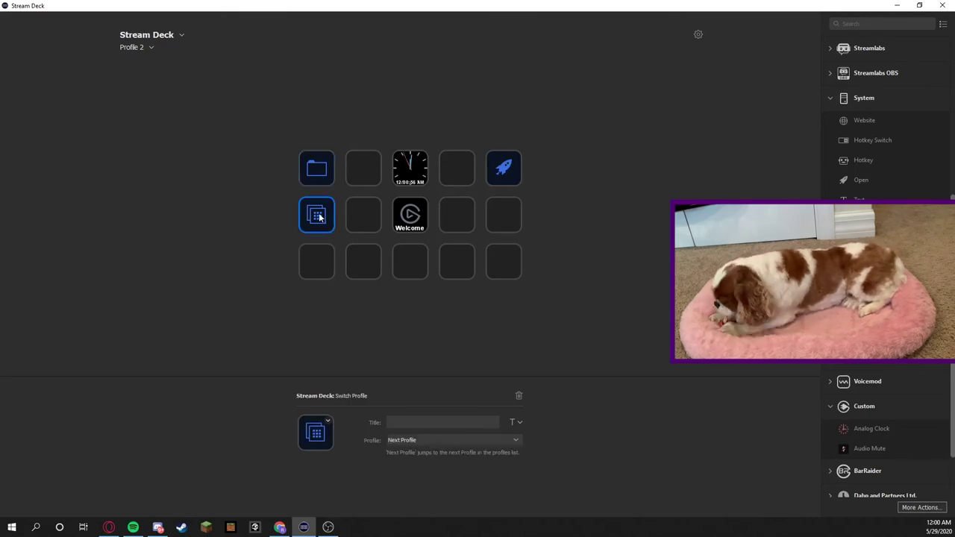
click(428, 437)
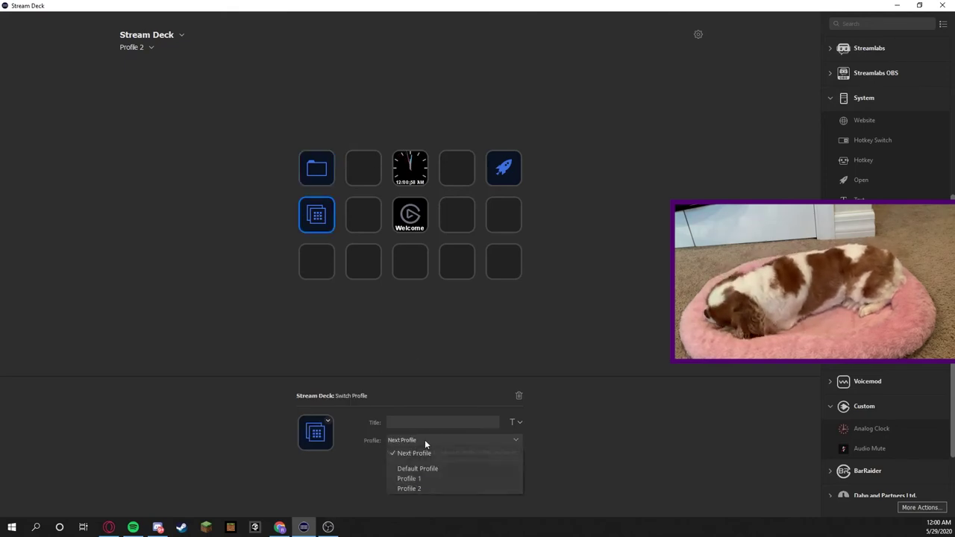
click(430, 471)
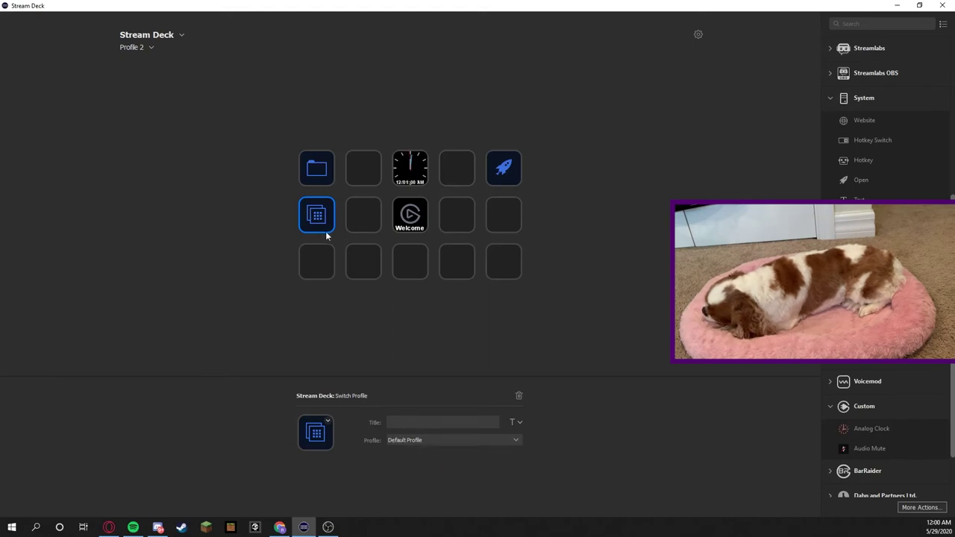
click(518, 298)
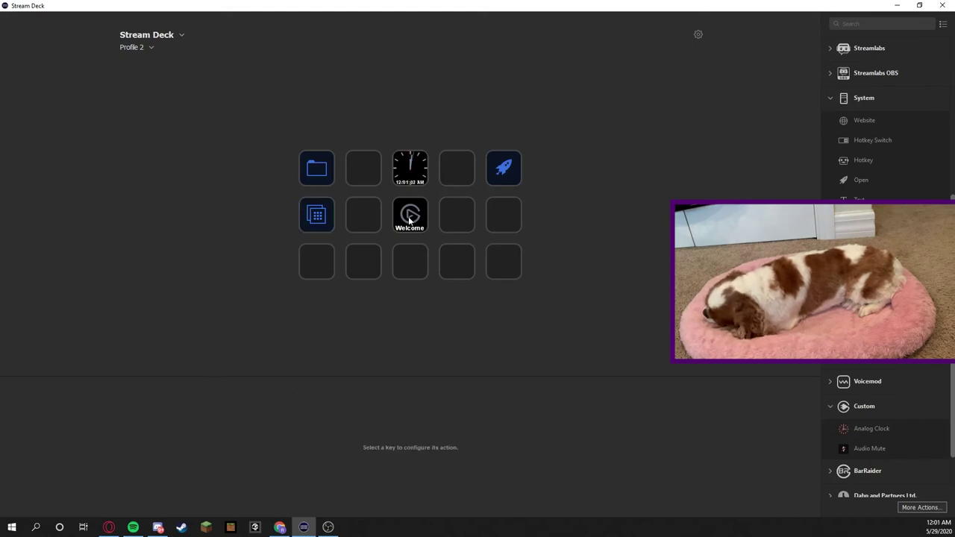
right_click(410, 220)
click(632, 249)
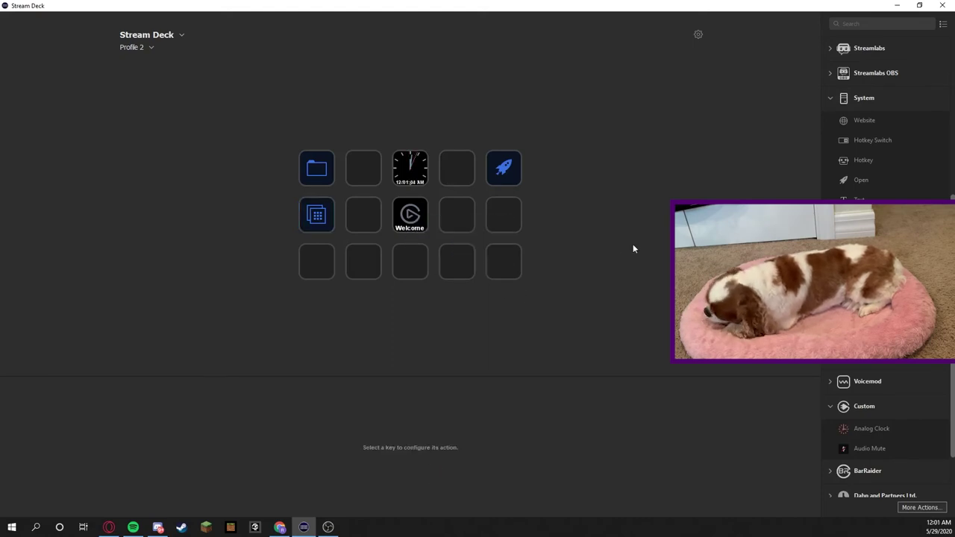
click(327, 214)
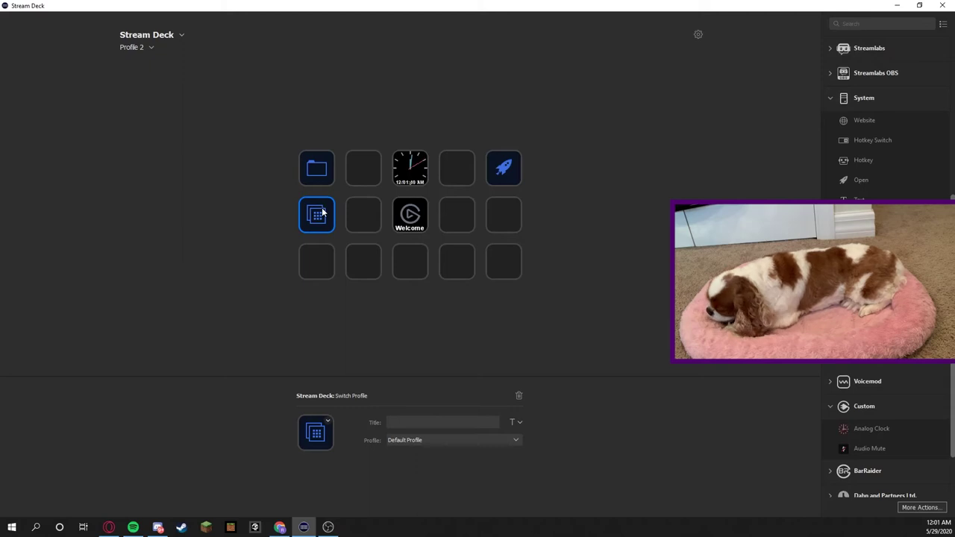
Preview Default Profile's keys, return to Profile 2, and minimize Stream Deck.
click(144, 49)
click(141, 66)
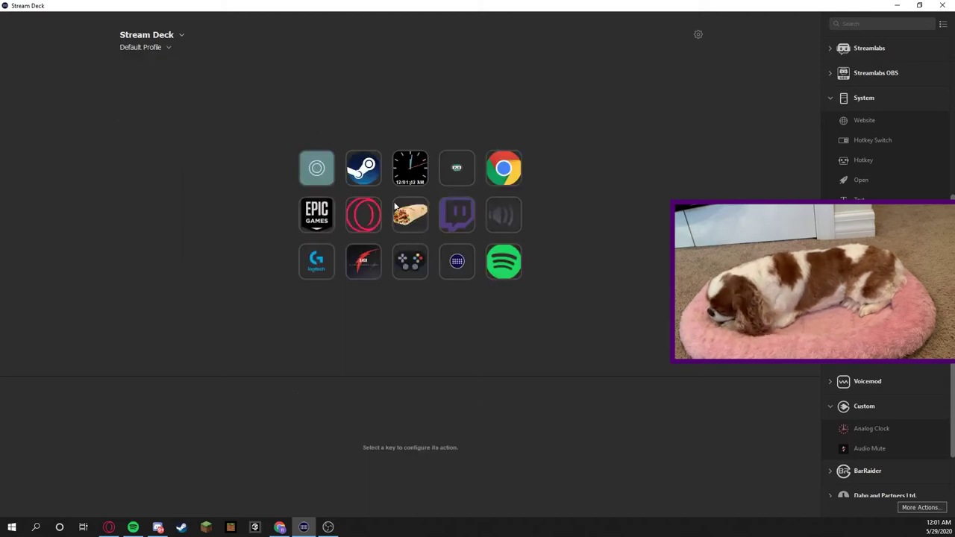
click(127, 49)
click(149, 90)
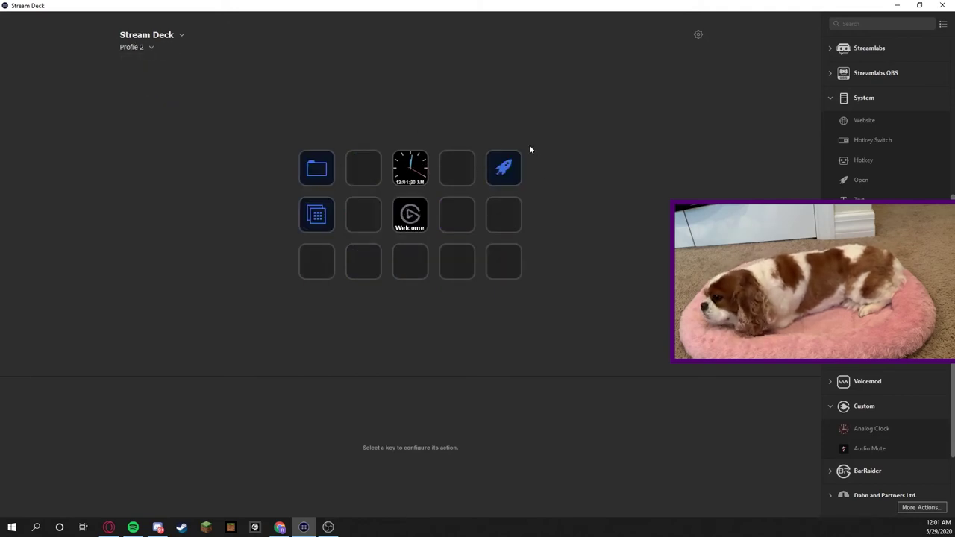
click(898, 6)
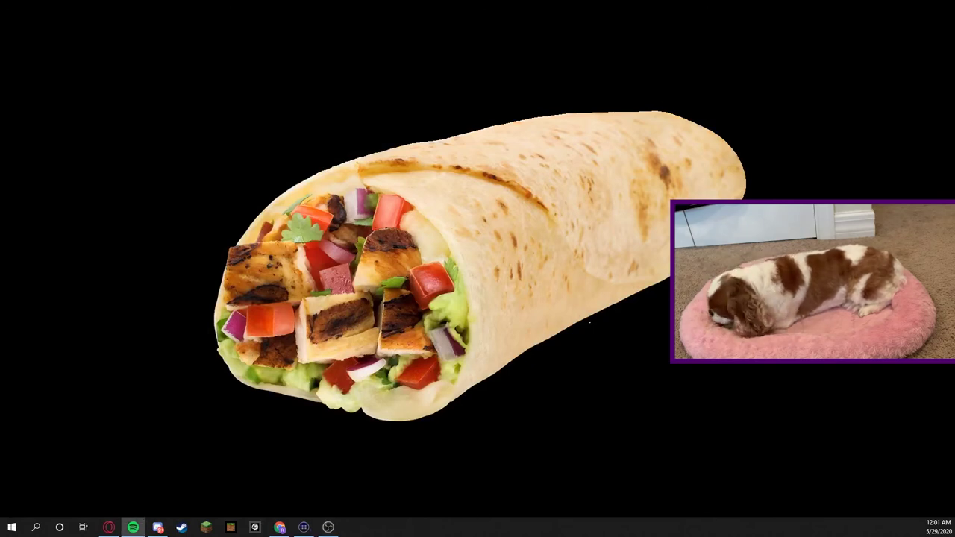
Place the Steam, Terraria and Epic Games Launcher shortcuts side by side along the desktop top, then restore Stream Deck.
drag(106, 53, 245, 71)
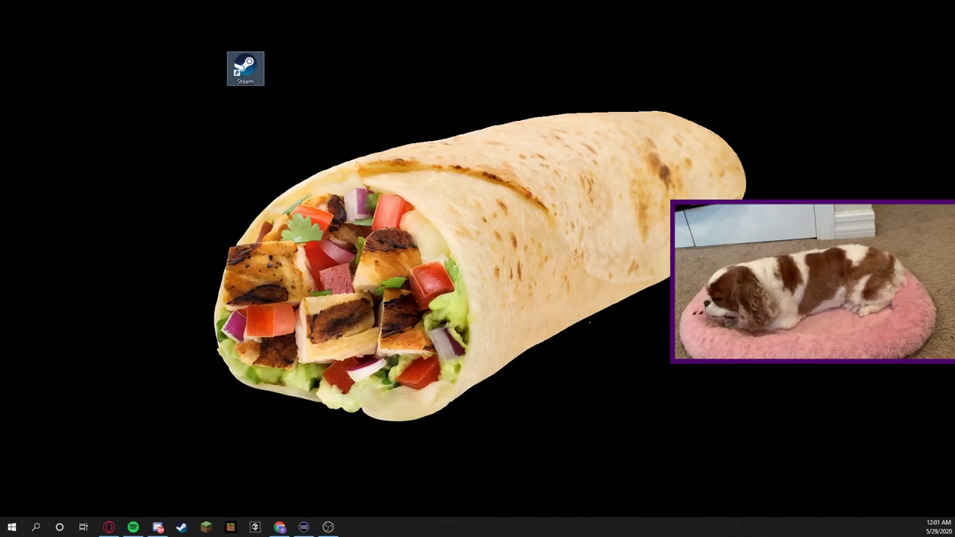
drag(84, 59, 319, 72)
click(262, 134)
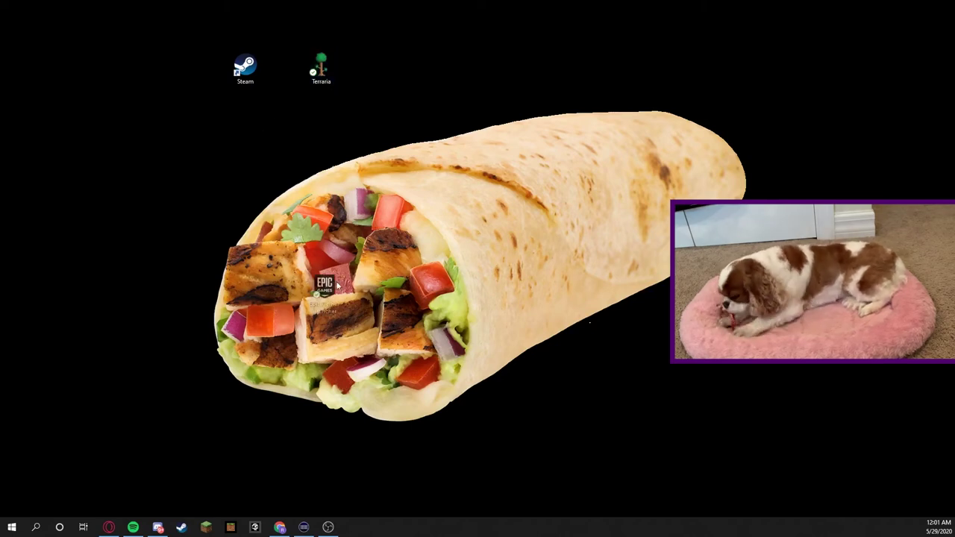
drag(347, 270, 388, 82)
click(589, 323)
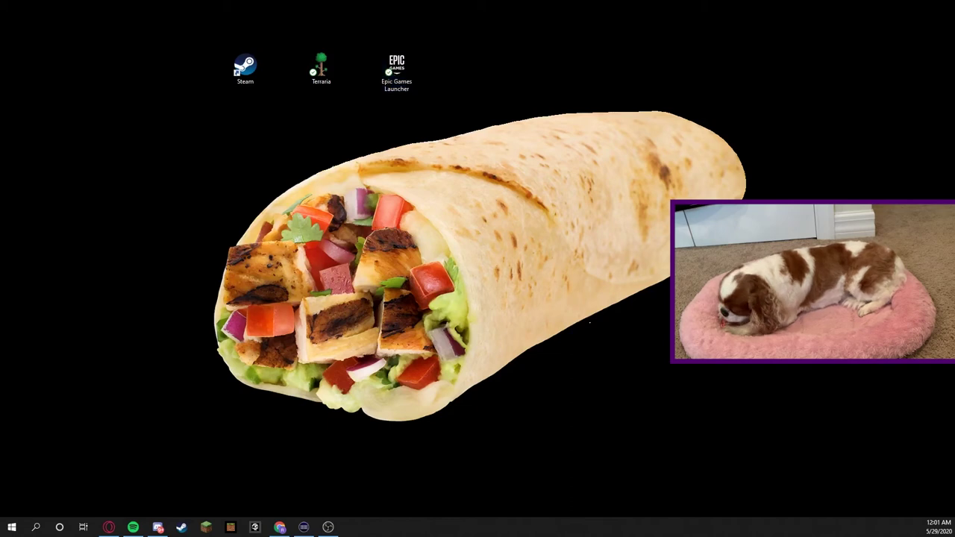
click(304, 527)
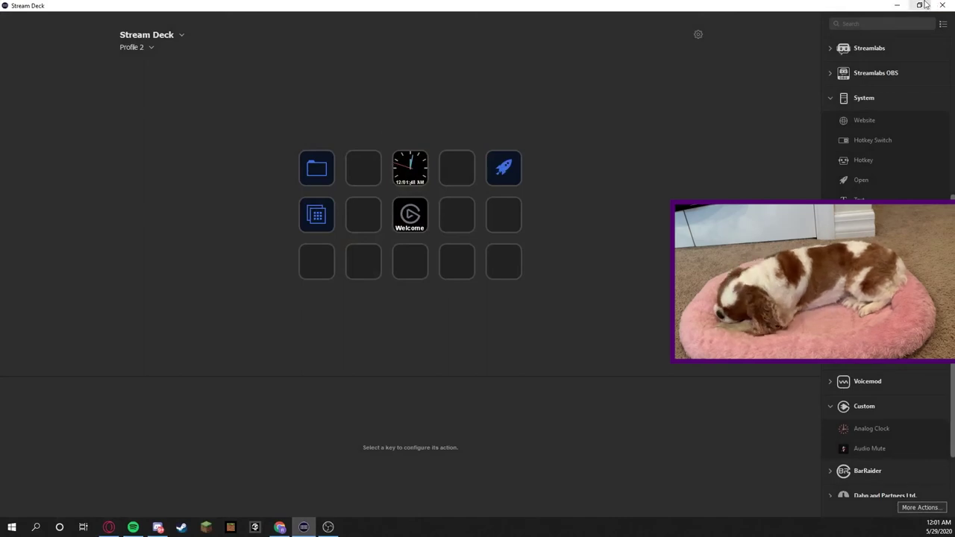
Shrink the Stream Deck window, move it beside the desktop shortcuts, and select the rocket key.
double_click(858, 6)
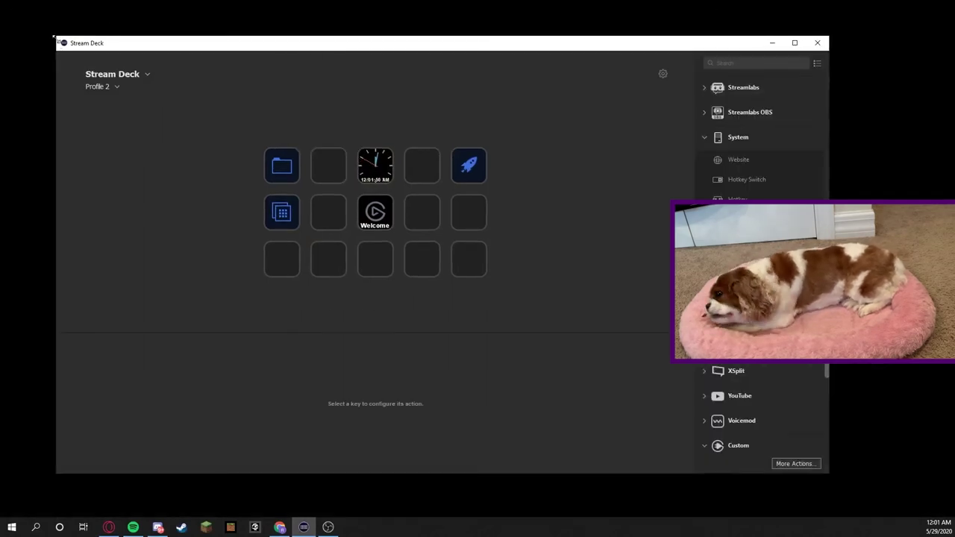
drag(56, 36, 264, 138)
drag(399, 119, 464, 121)
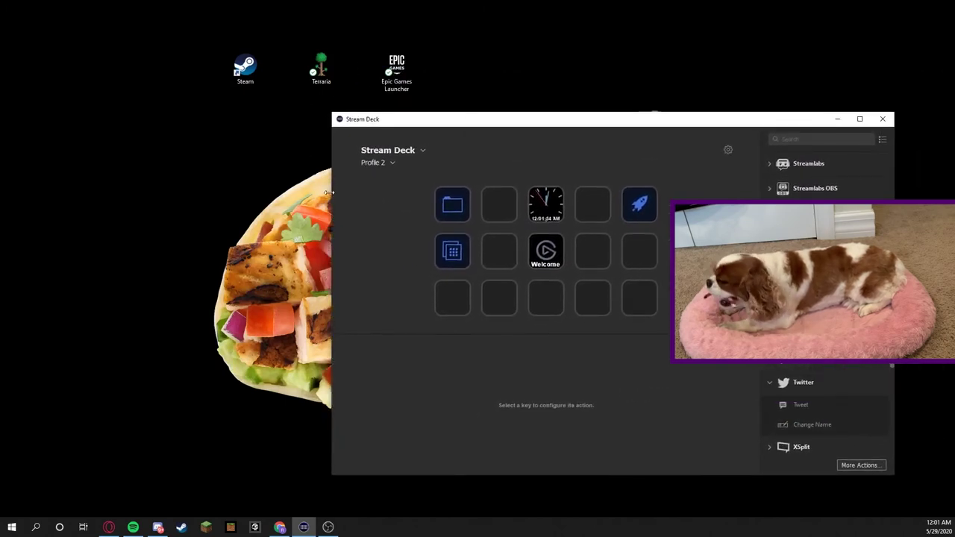
drag(331, 194, 441, 194)
drag(518, 120, 524, 57)
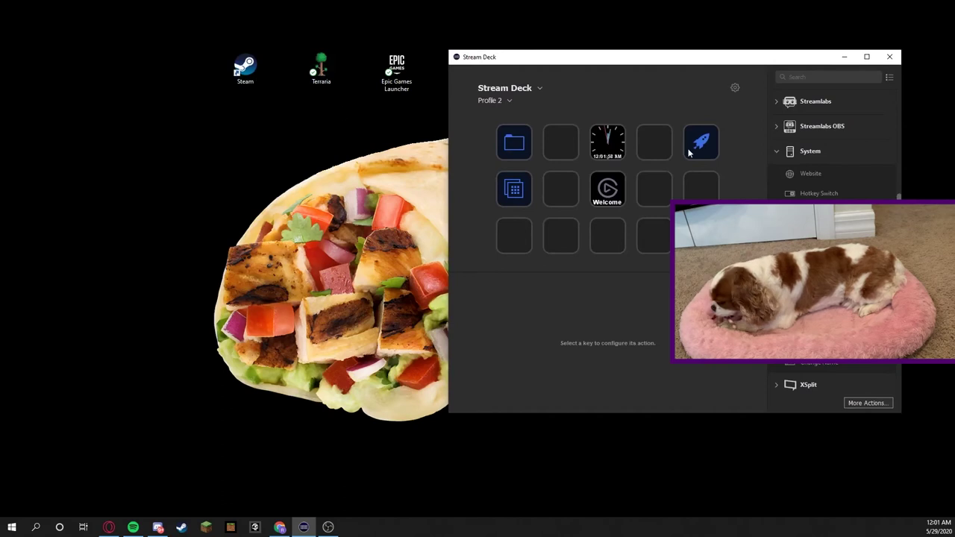
click(705, 138)
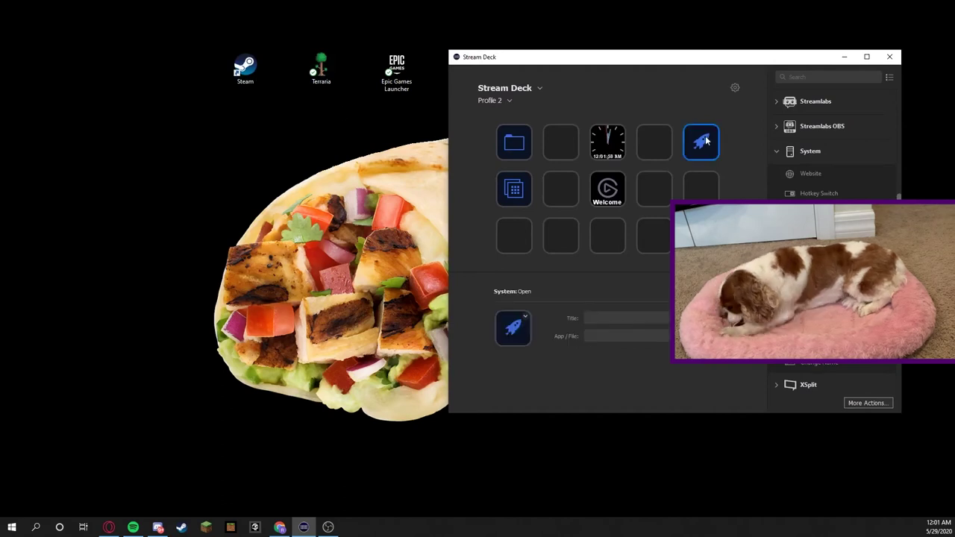
Check the Steam shortcut's target path and the Terraria shortcut's launch URL in Properties.
right_click(247, 74)
click(292, 261)
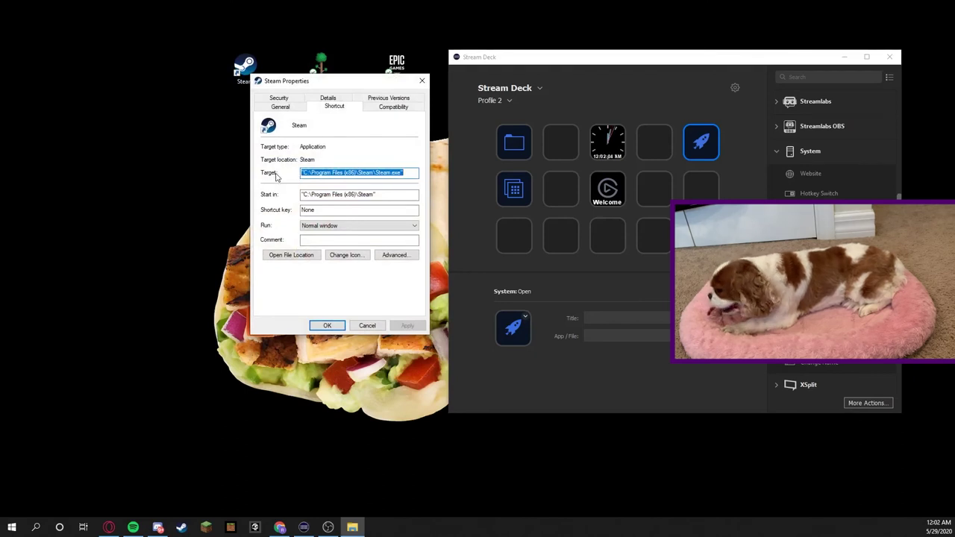
click(327, 325)
right_click(320, 63)
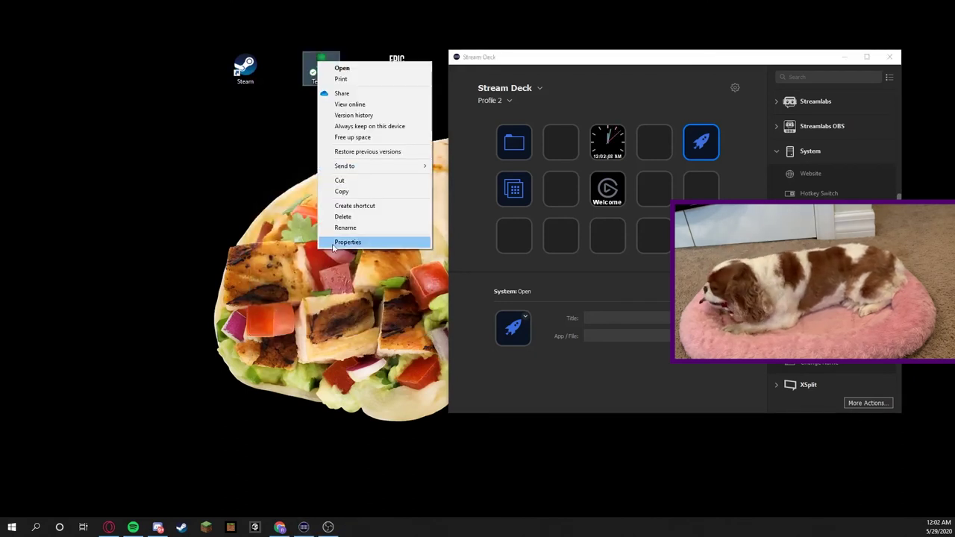
click(332, 241)
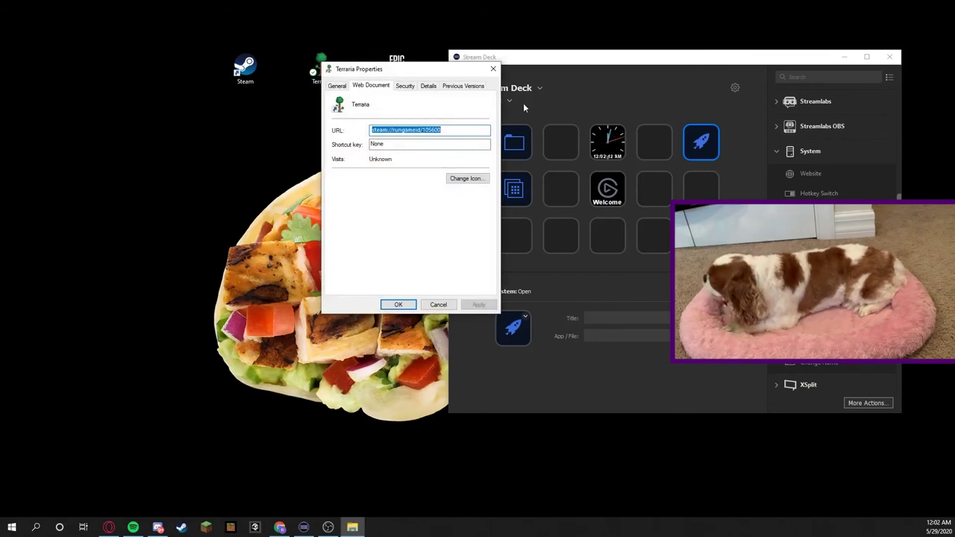
click(493, 69)
Inspect the Epic Games Launcher shortcut's Properties, then close them with OK.
right_click(398, 66)
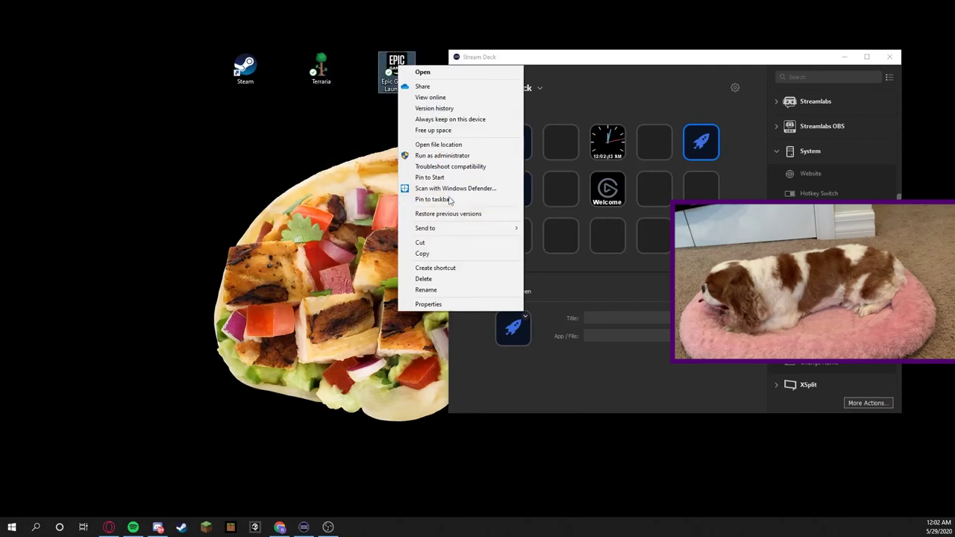
click(447, 305)
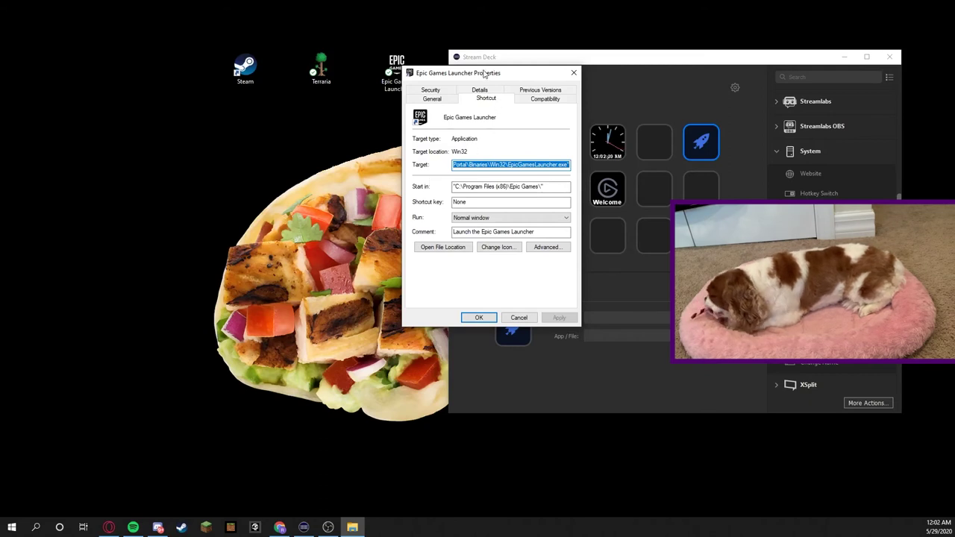
drag(483, 73, 252, 142)
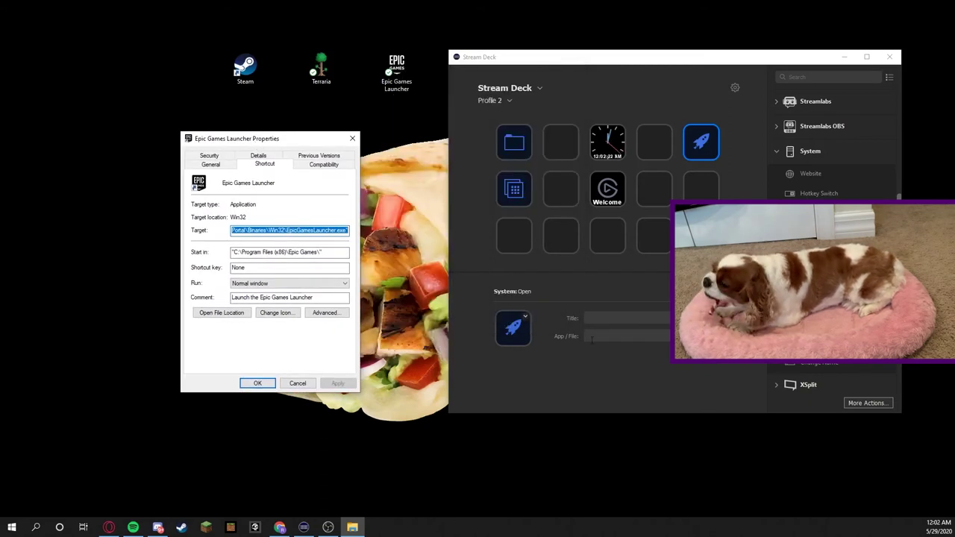
click(620, 337)
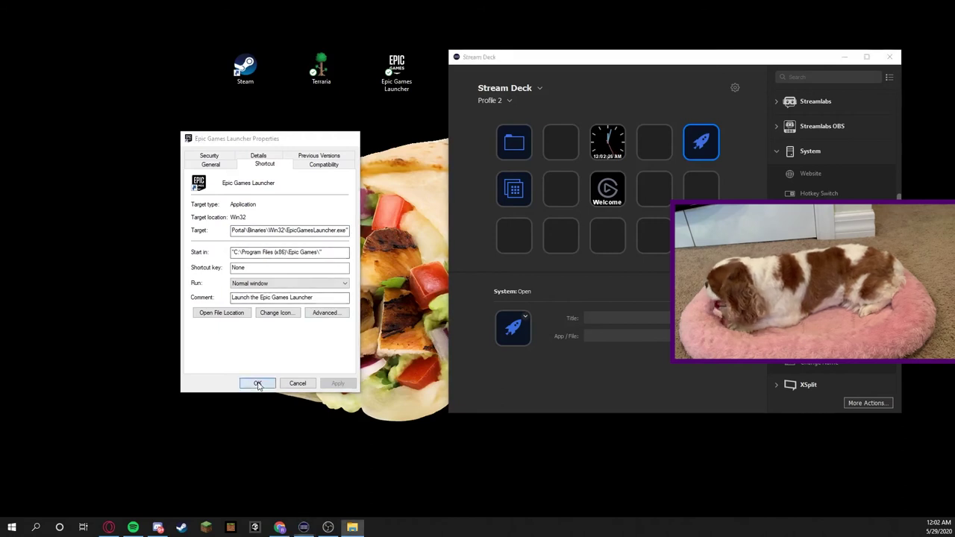
click(257, 383)
right_click(250, 68)
Paste C:\Program Files (x86)\Steam\Steam.exe into the rocket key's App / File field.
click(281, 256)
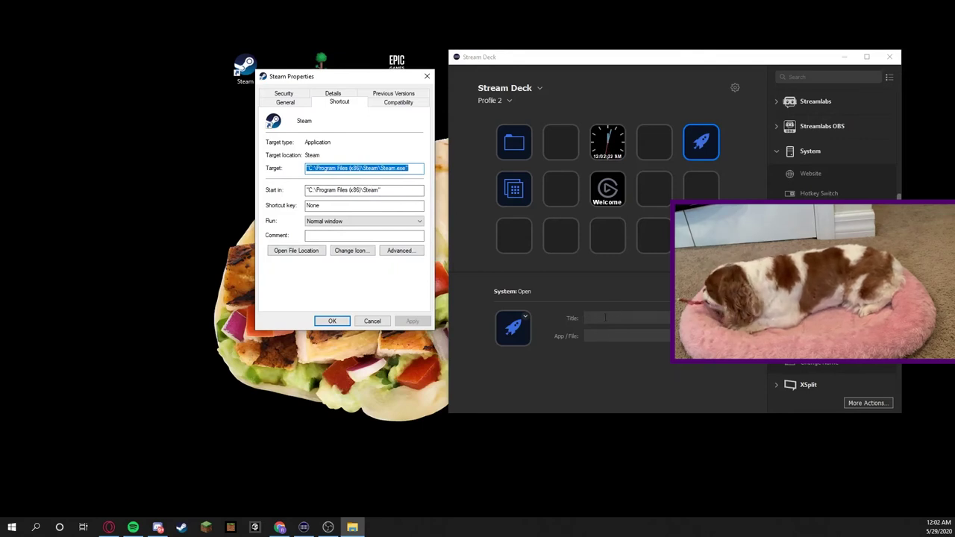
click(642, 336)
text("C:\Program Files (x86)\Steam\Steam.exe")
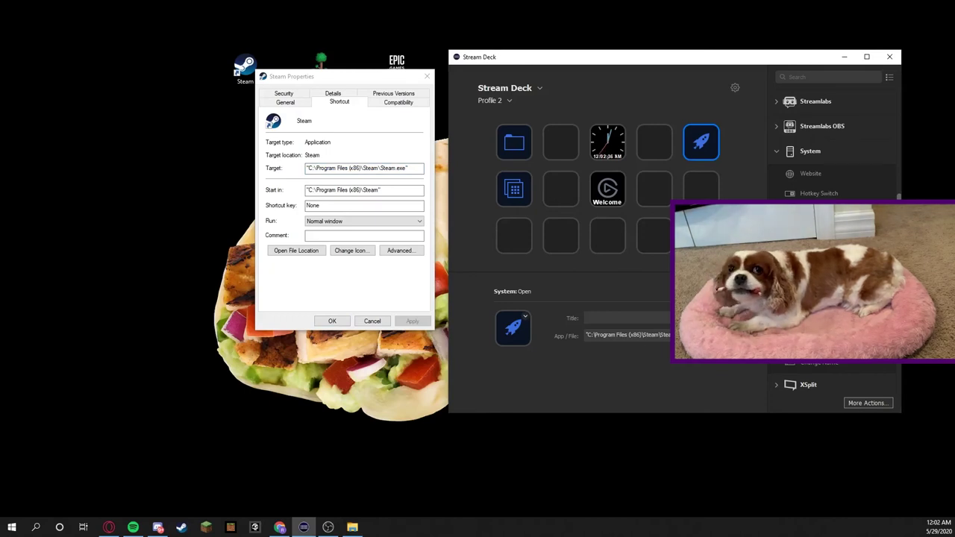
click(715, 180)
click(701, 134)
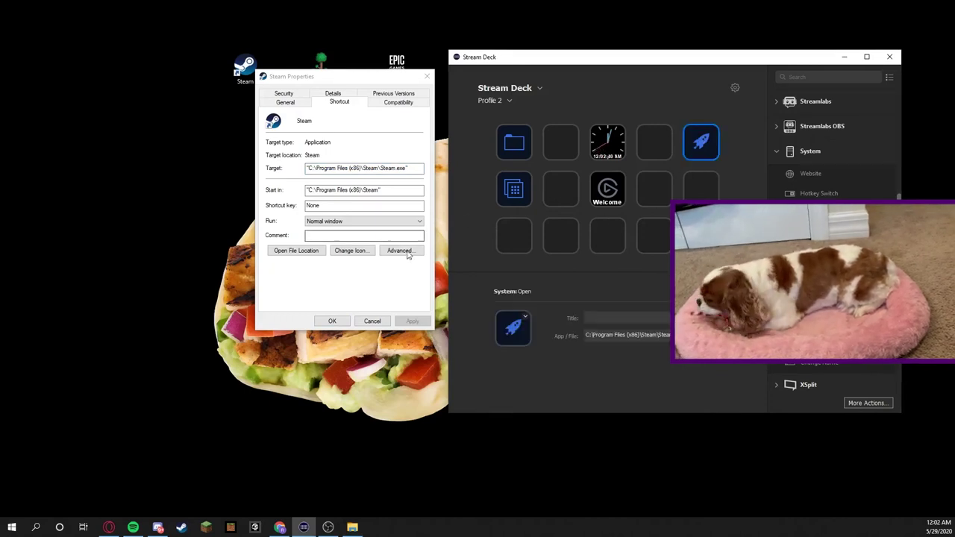
click(332, 321)
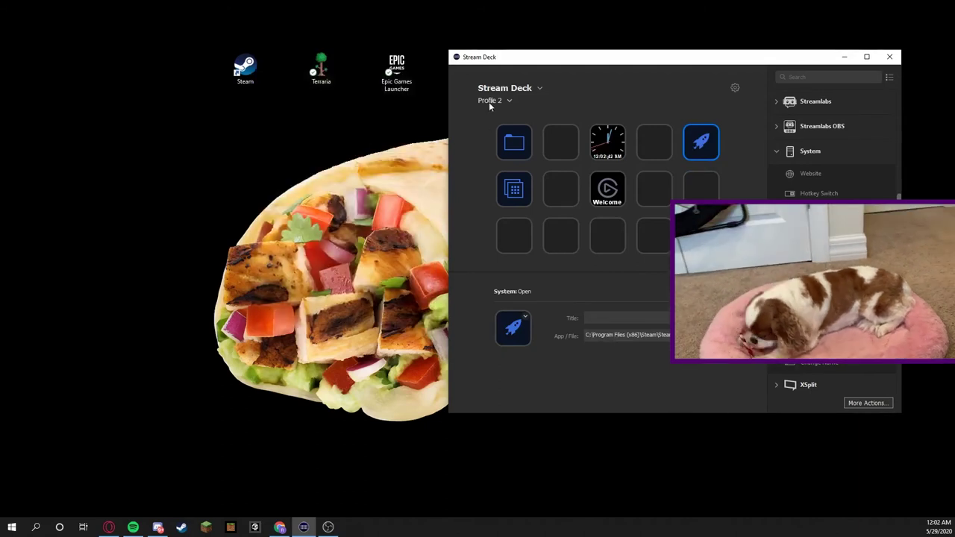
click(487, 100)
click(469, 141)
click(493, 101)
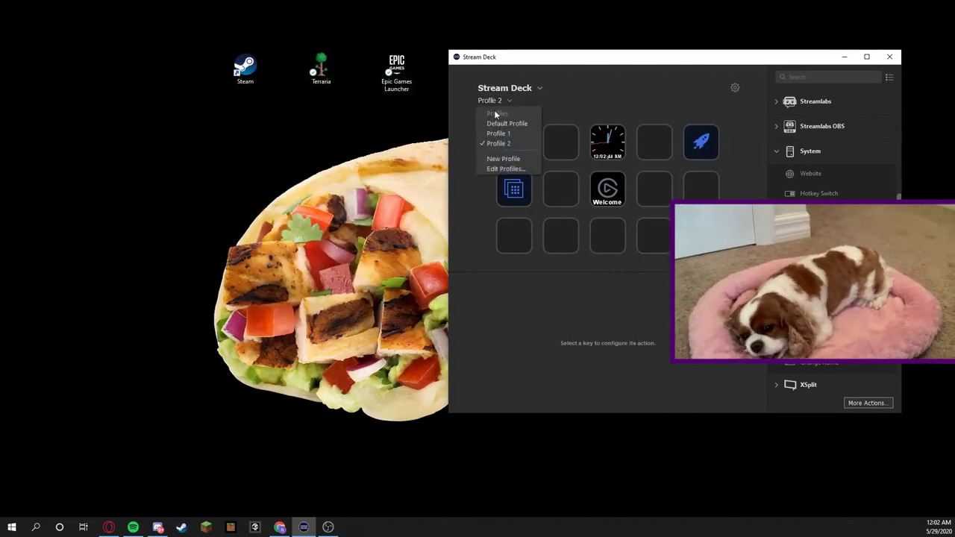
click(501, 121)
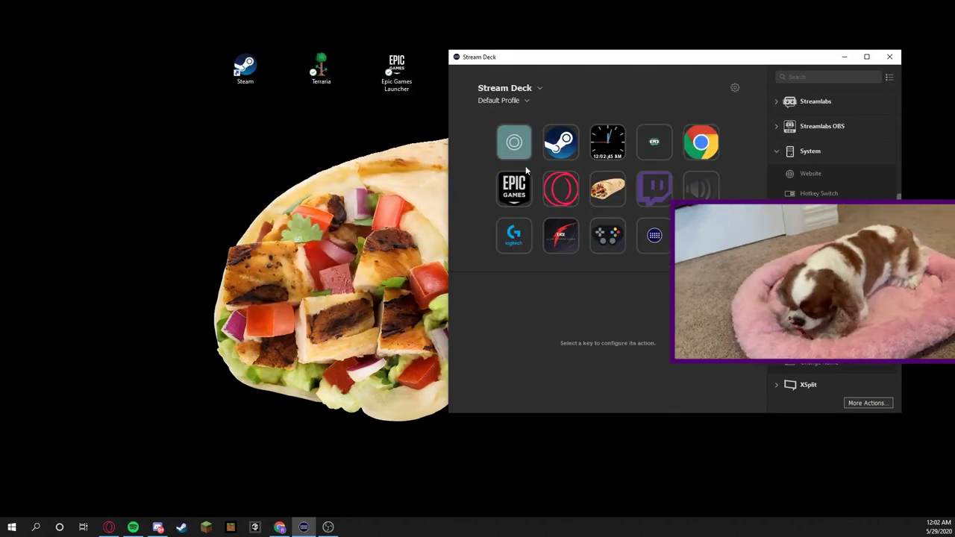
click(560, 142)
click(626, 335)
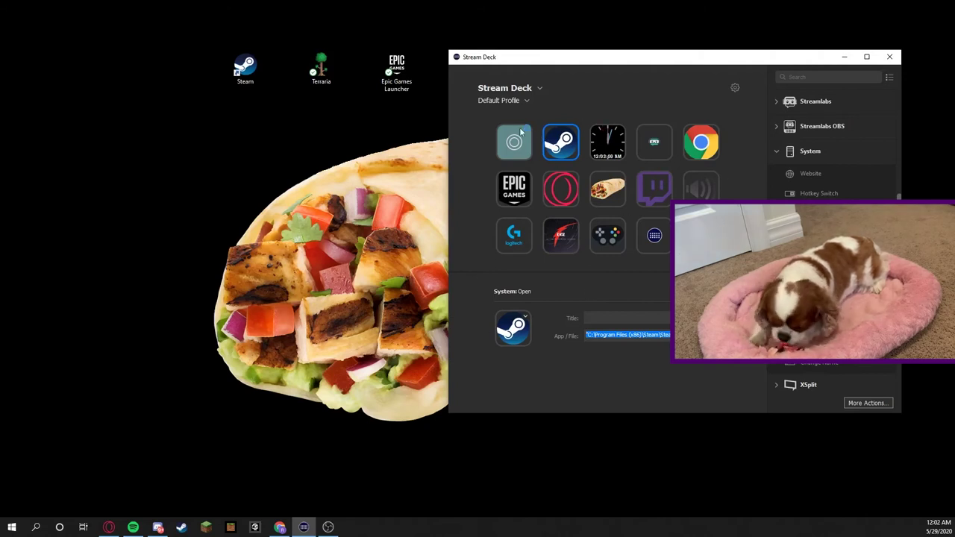
click(508, 104)
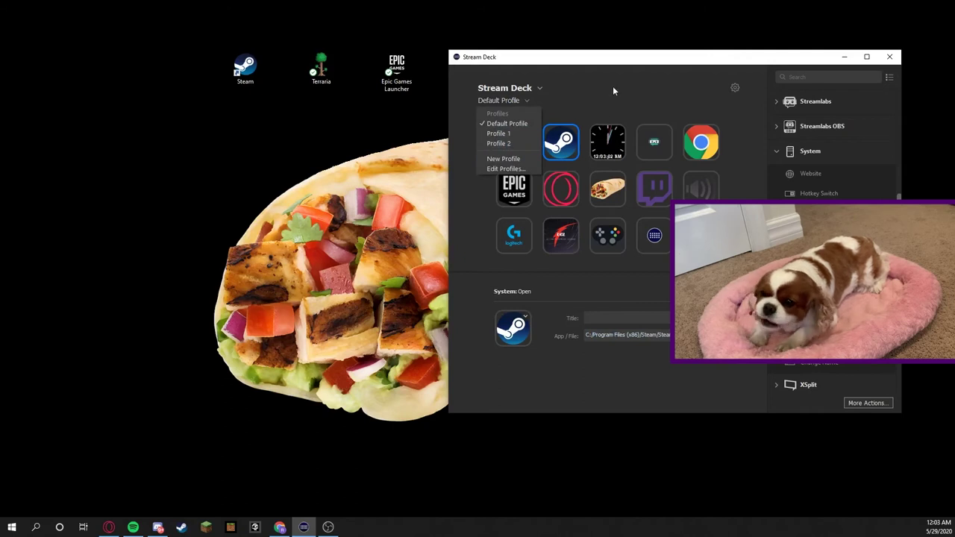
click(613, 86)
click(561, 143)
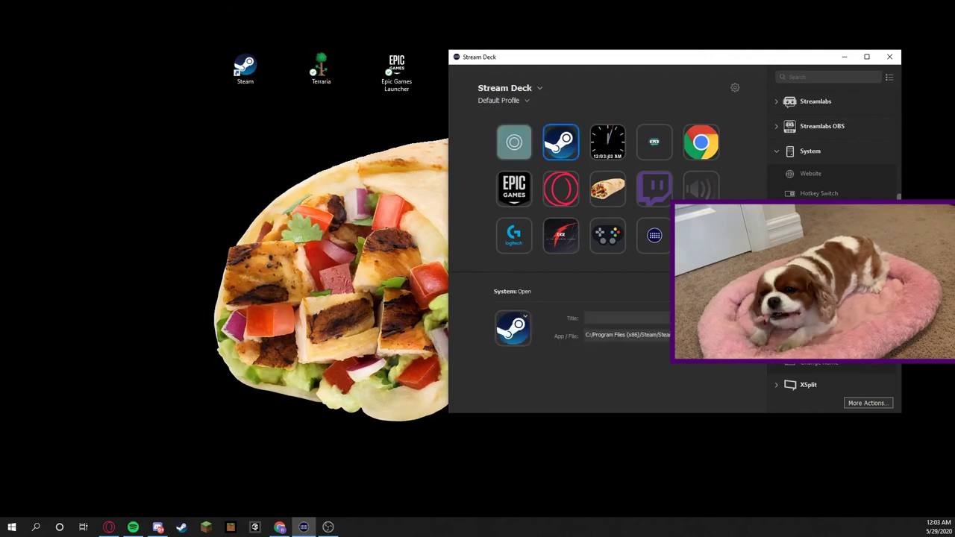
click(500, 100)
click(508, 144)
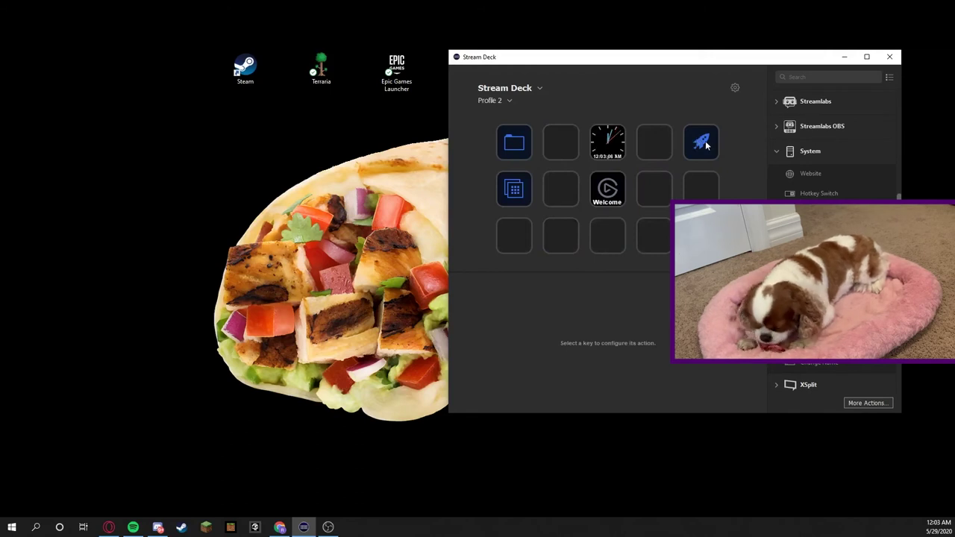
Select the top-right launch key and review the Terraria shortcut's properties.
click(701, 142)
right_click(319, 67)
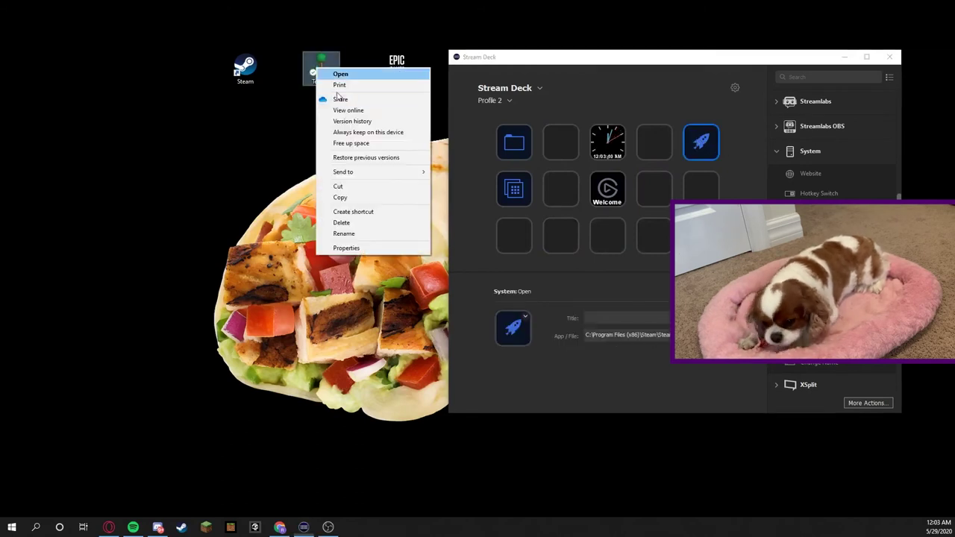
click(351, 253)
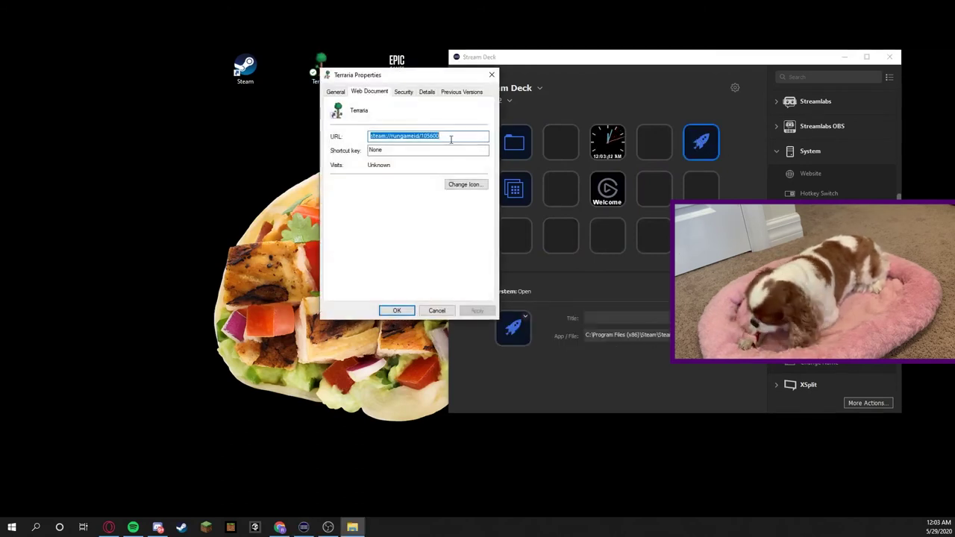
click(396, 310)
Drop the Steam and Terraria shortcuts onto bottom-row slots one and two.
drag(244, 67, 514, 235)
drag(321, 67, 561, 236)
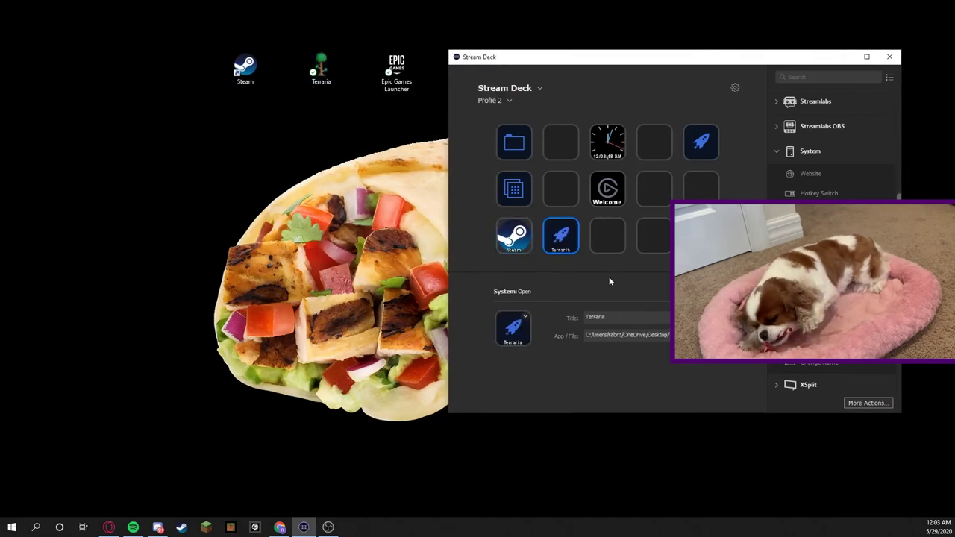
click(261, 152)
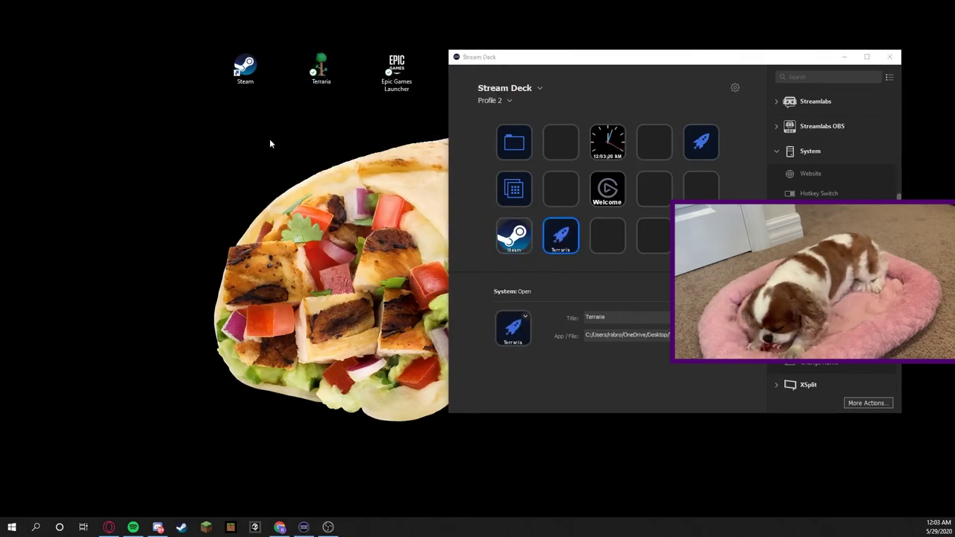
Review the Steam shortcut's properties and try placing another Steam shortcut on an empty key.
right_click(243, 65)
click(274, 267)
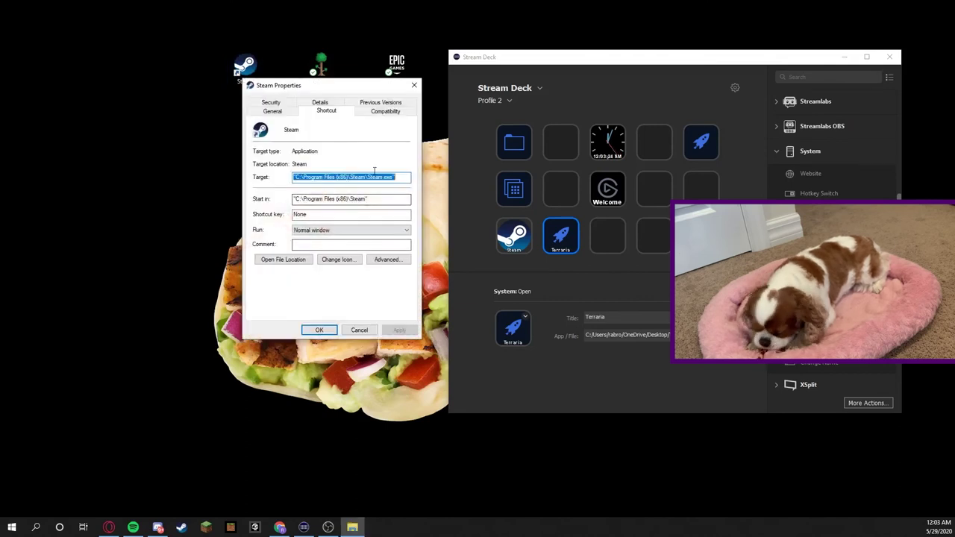
click(319, 331)
click(524, 217)
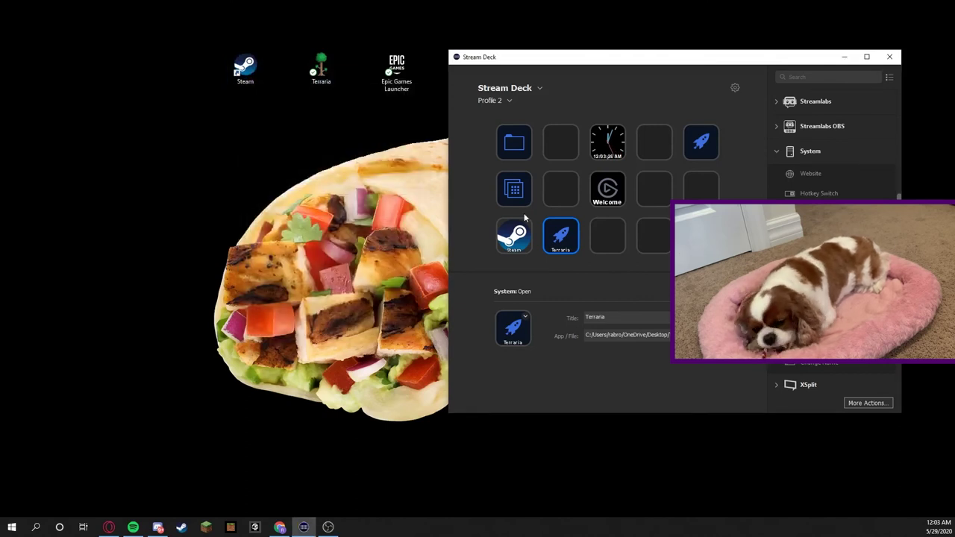
mouse_move(245, 68)
mouse_down()
mouse_move(392, 254)
mouse_move(607, 239)
mouse_move(240, 133)
mouse_move(248, 73)
mouse_up()
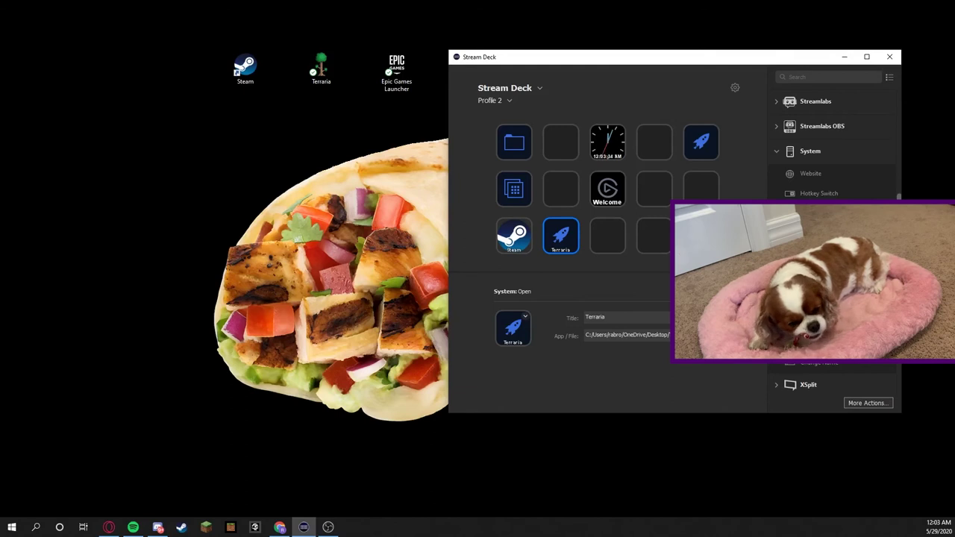
Create a Text key that types 'MAKE SURE TO SUBSCRIBE!' with Enter, titled with the same message.
drag(716, 239, 650, 190)
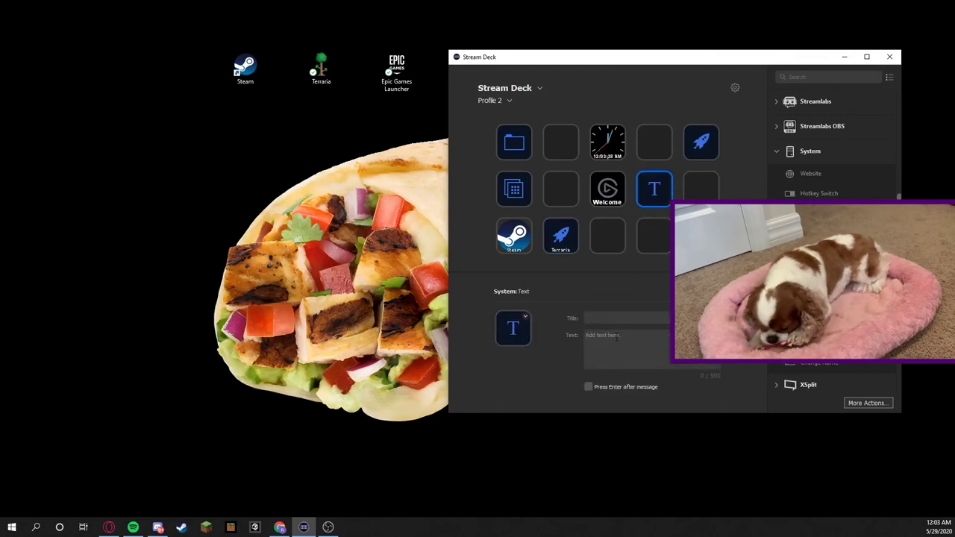
text(MAKE S)
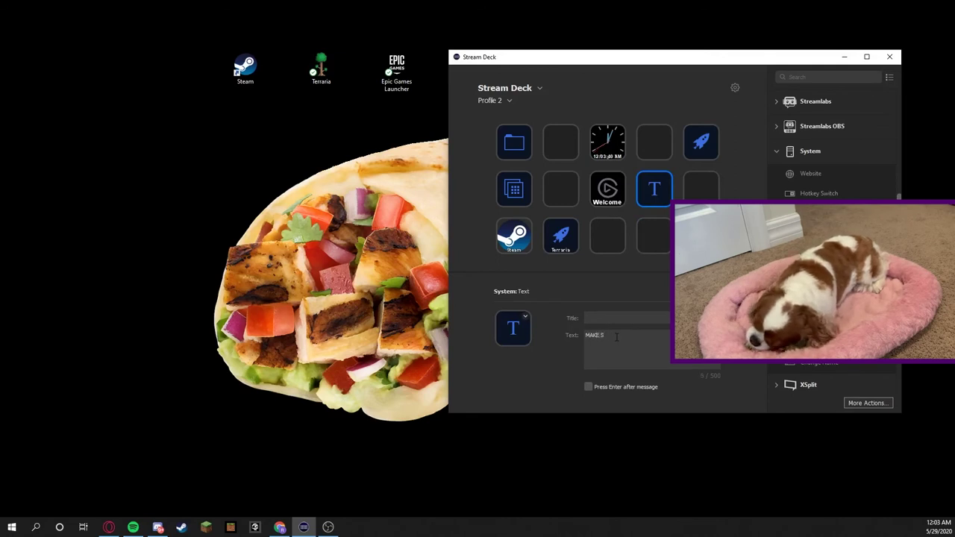
text(URE IO SUBSCRIBE!)
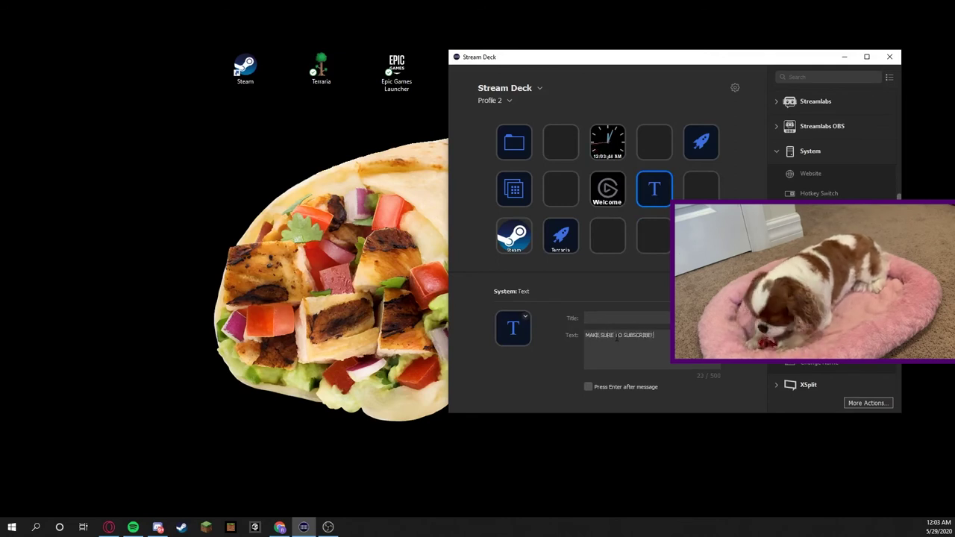
key(Return)
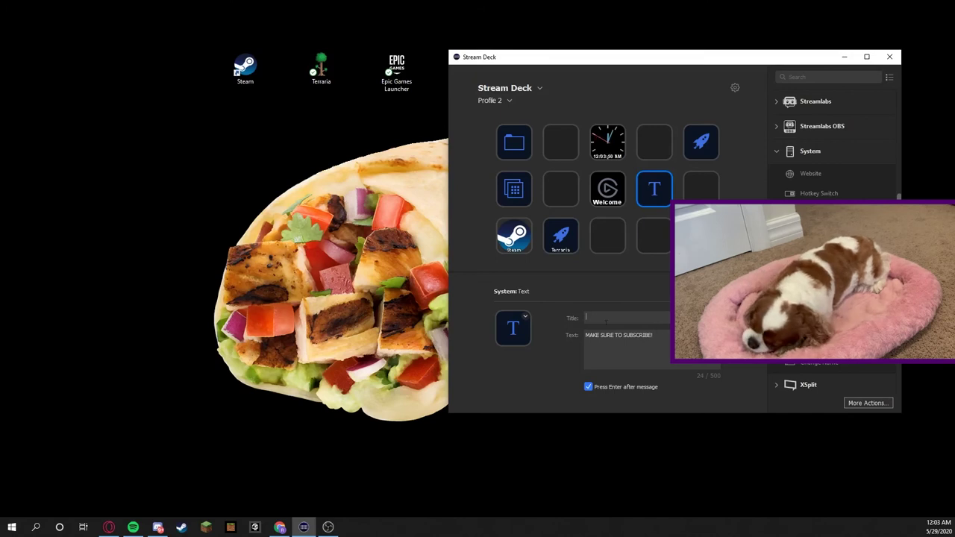
key(shift+Left)
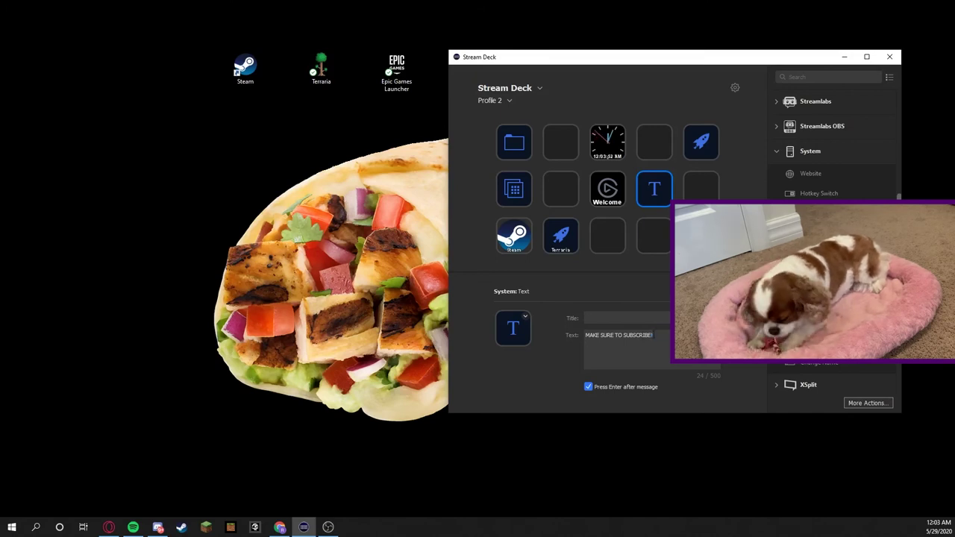
key(ctrl+a)
key(ctrl+c)
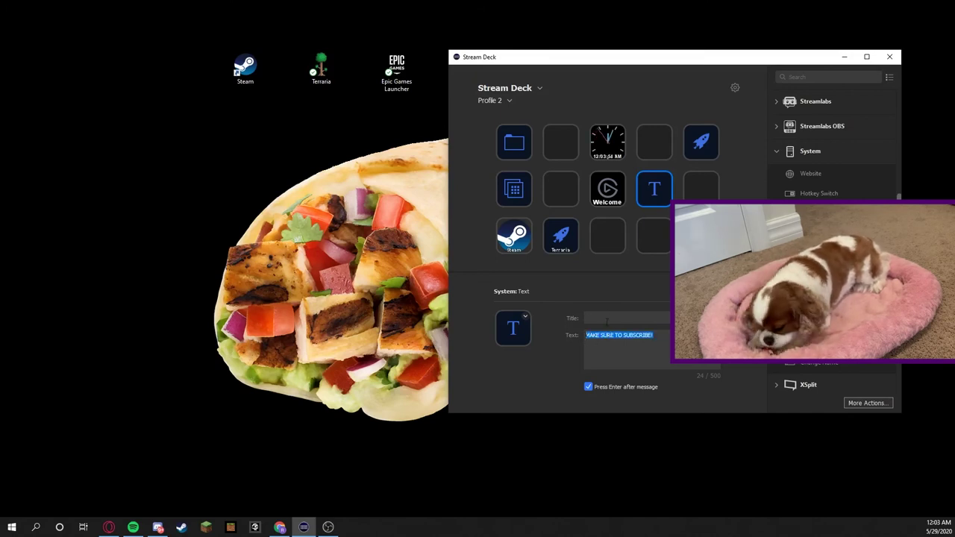
click(599, 317)
key(ctrl+v)
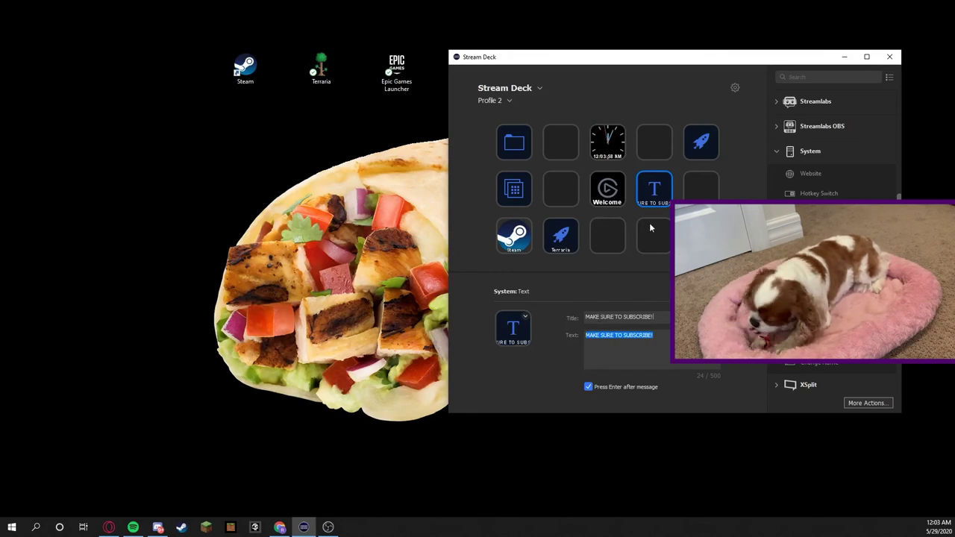
key(Return)
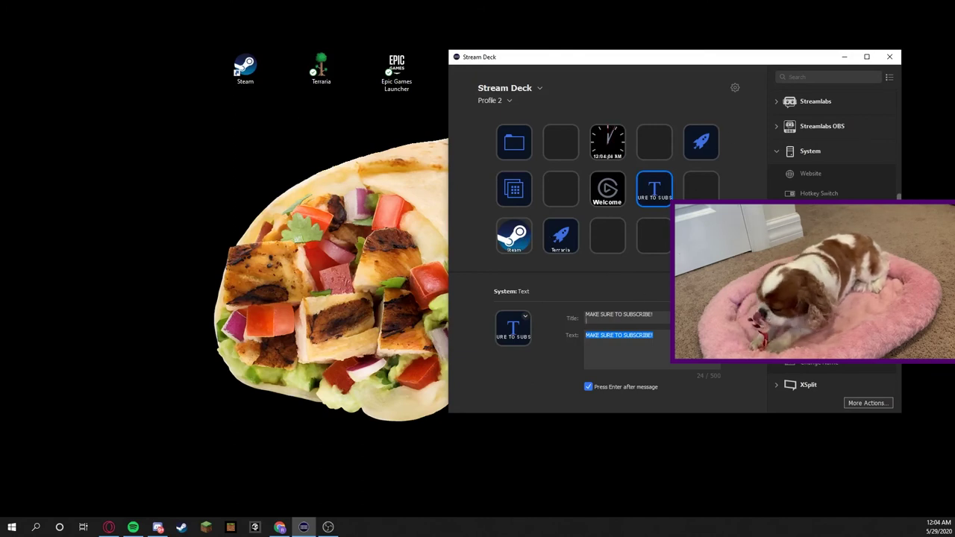
drag(813, 254, 655, 142)
click(626, 338)
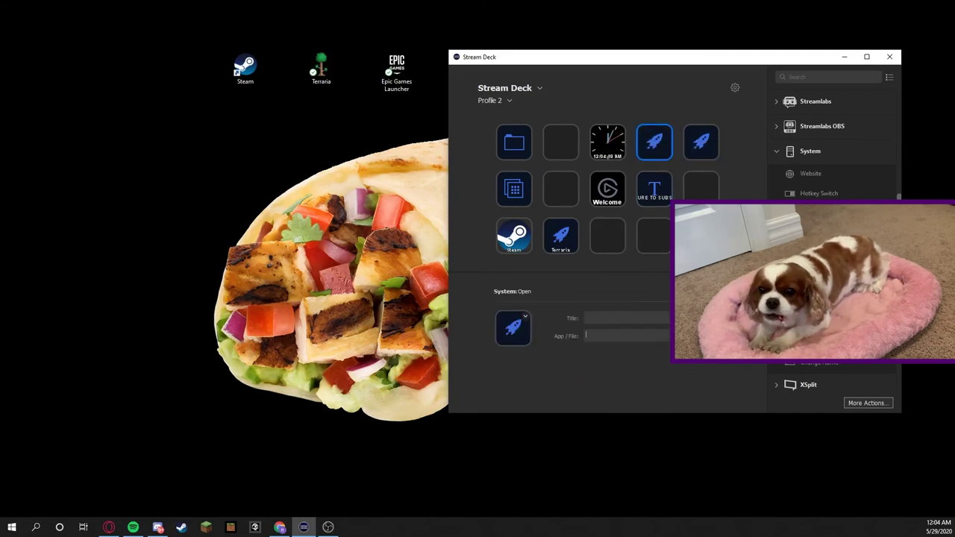
drag(818, 171, 701, 189)
right_click(649, 133)
click(672, 154)
key(Return)
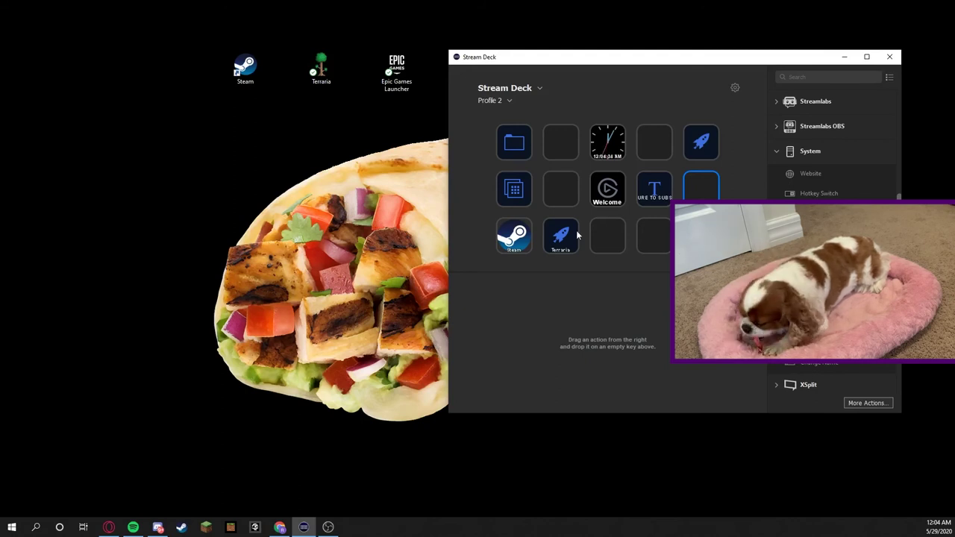
right_click(321, 67)
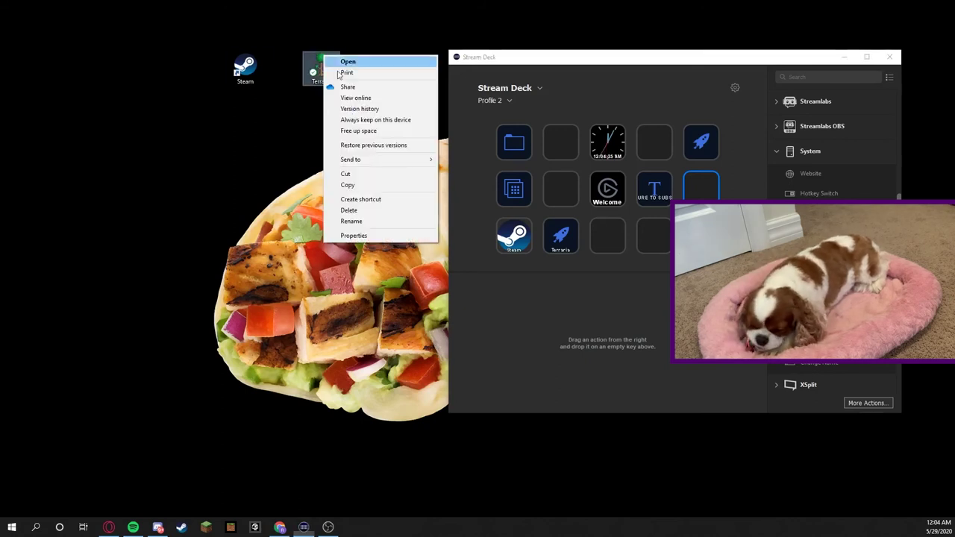
click(373, 235)
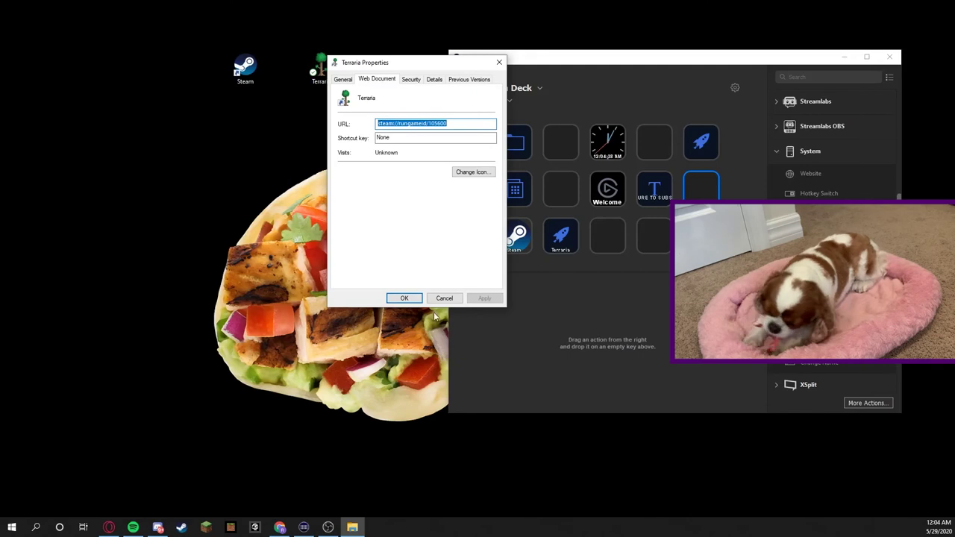
click(404, 299)
right_click(245, 60)
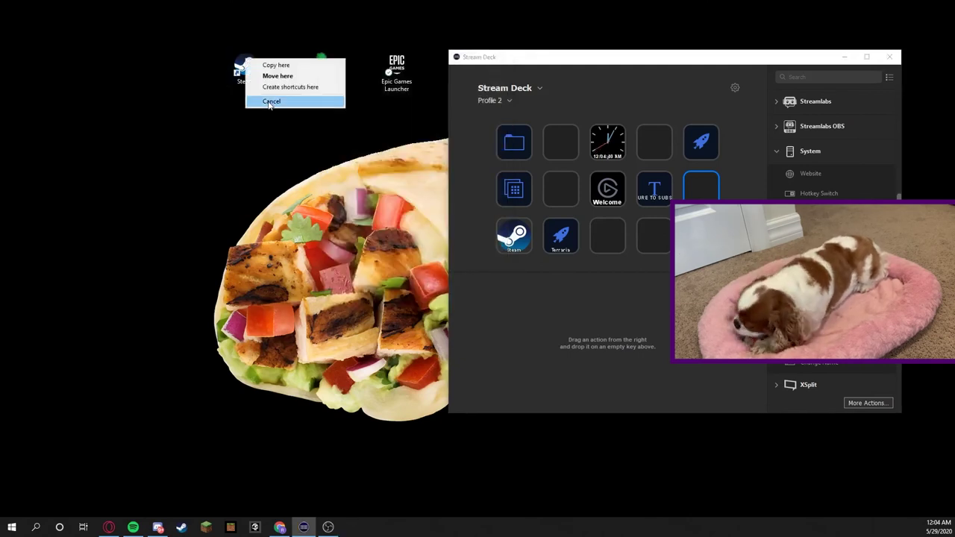
click(223, 78)
right_click(248, 66)
click(299, 241)
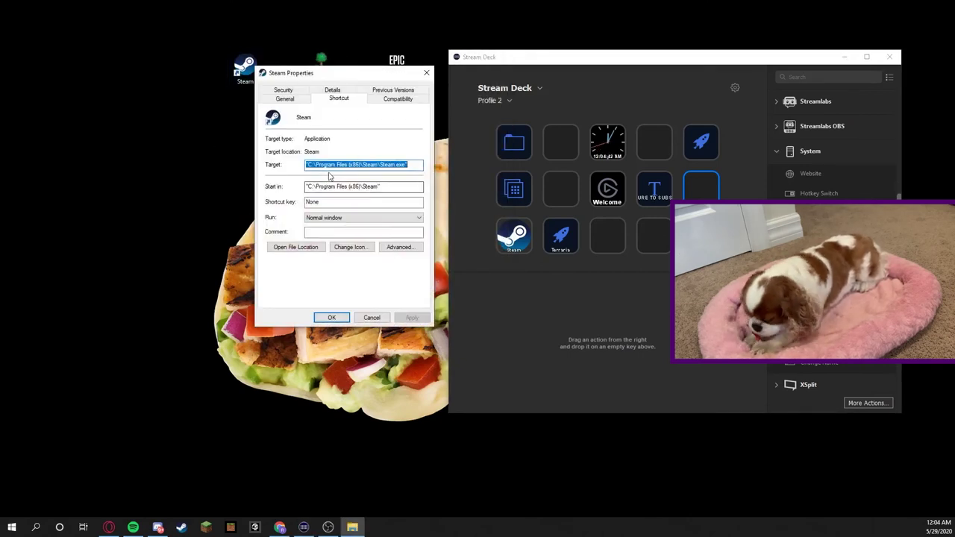
click(330, 314)
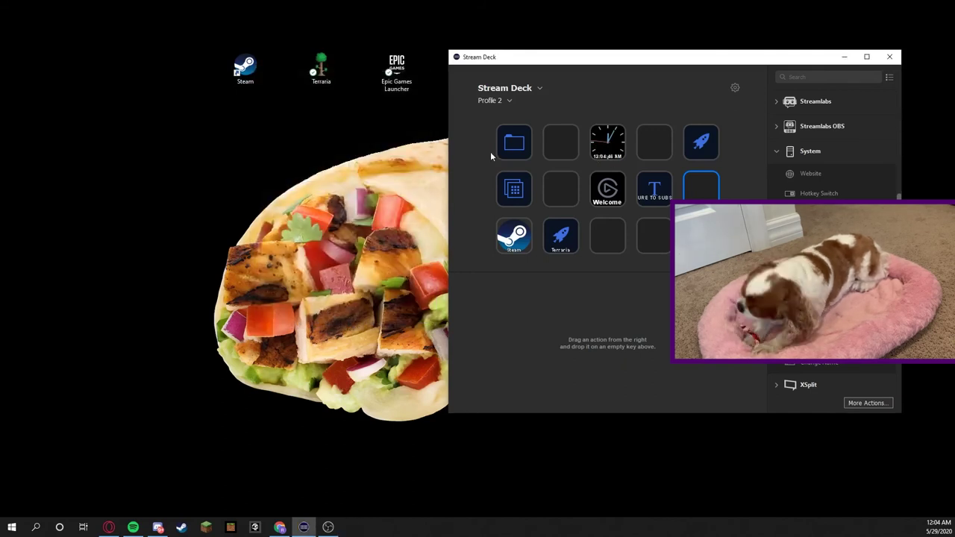
right_click(321, 67)
click(365, 249)
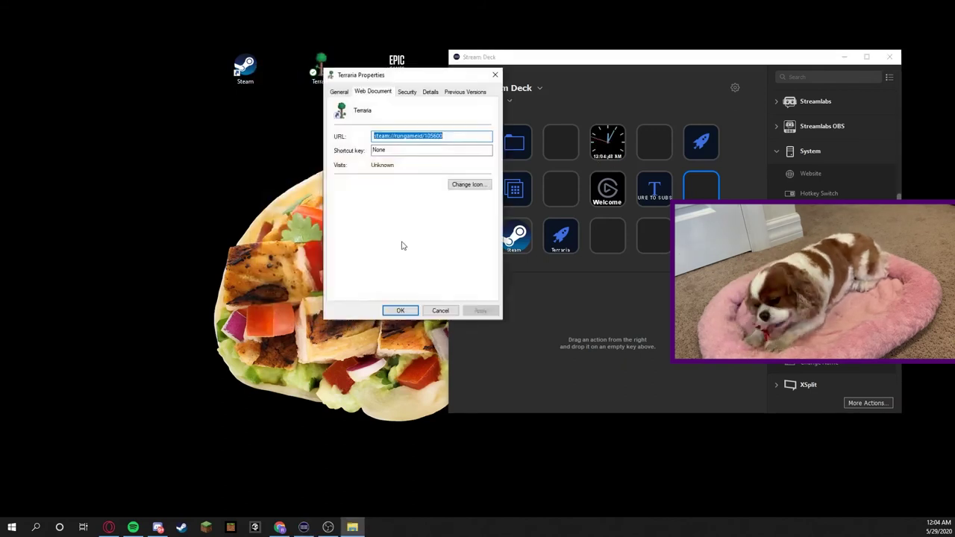
click(400, 311)
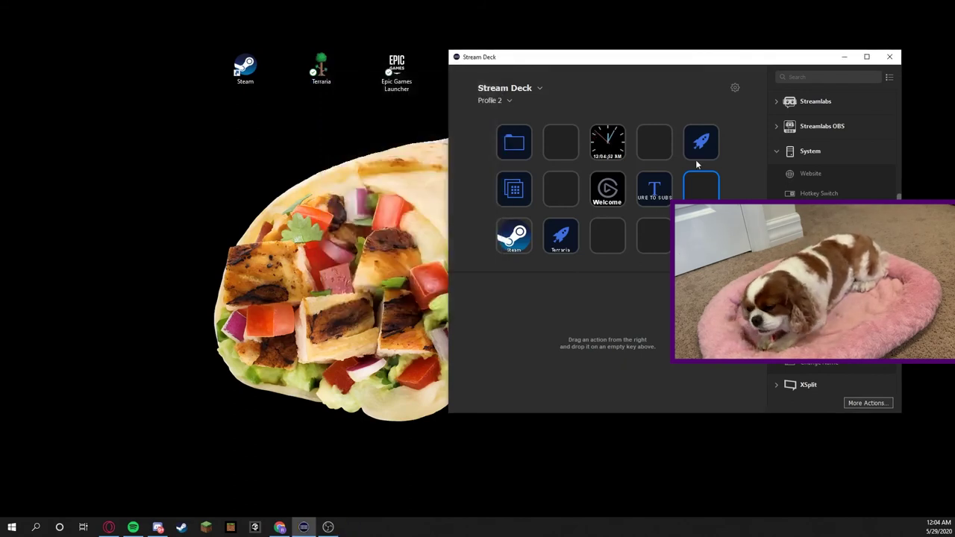
Place Terraria and Steam launch keys on the bottom row and leave the Steam key untitled.
click(323, 76)
drag(323, 76, 615, 244)
drag(246, 71, 664, 245)
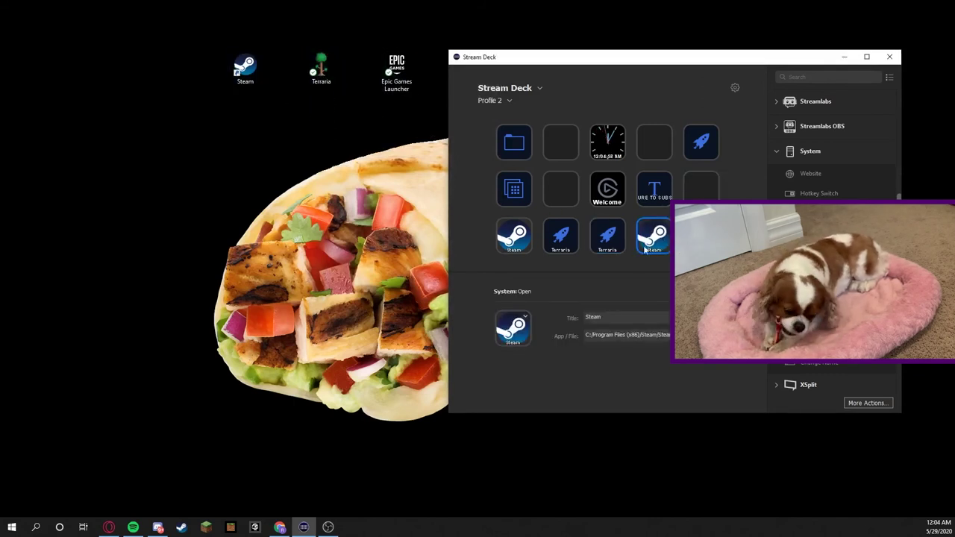
double_click(594, 318)
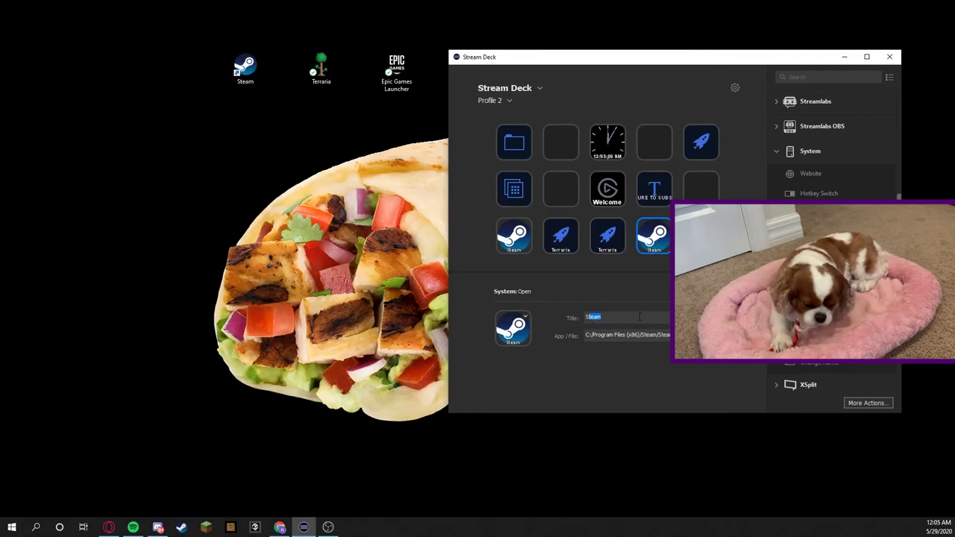
key(BackSpace)
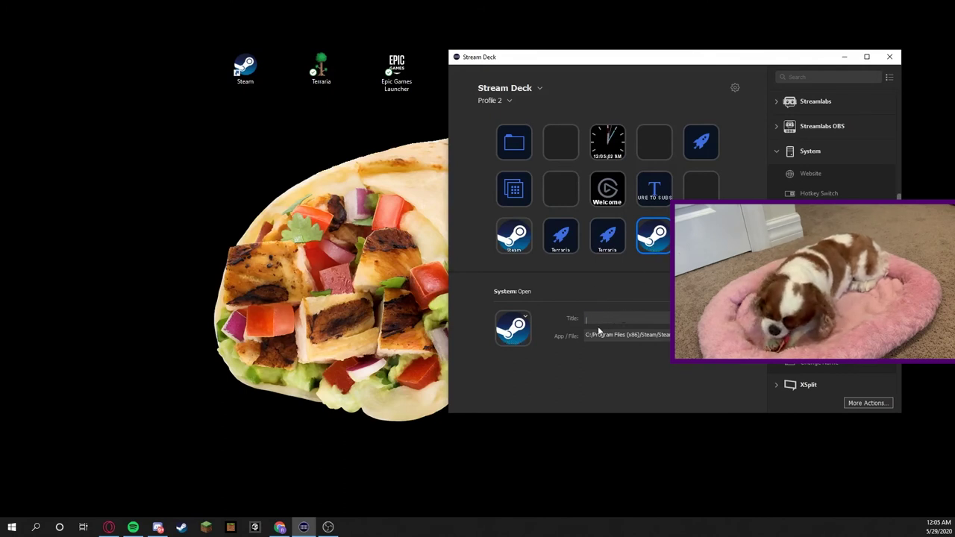
click(709, 191)
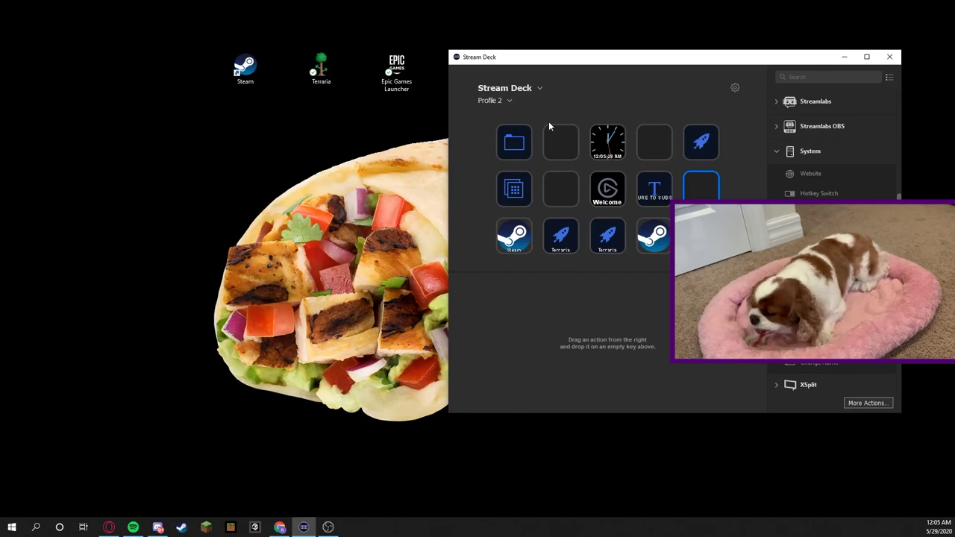
drag(825, 175, 702, 190)
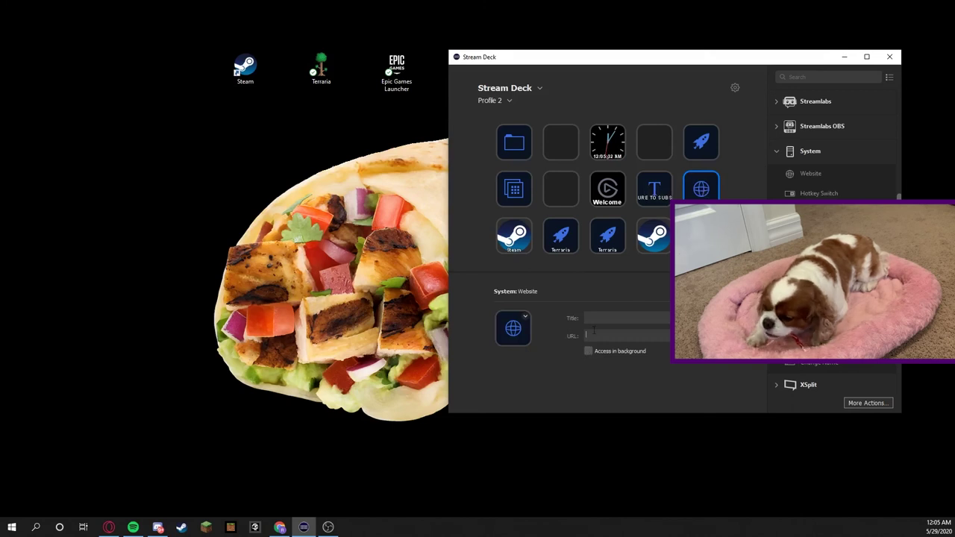
key(BackSpace)
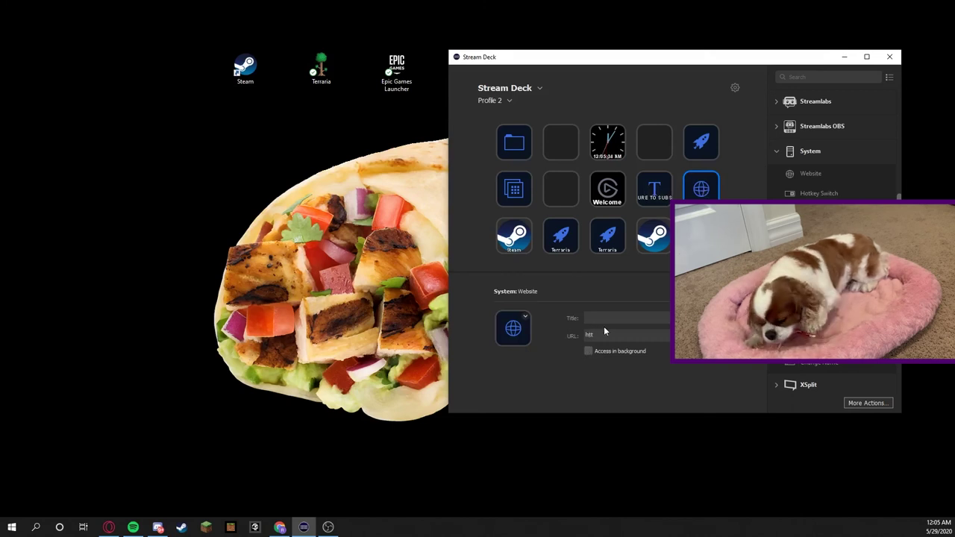
text(www.youtube.com)
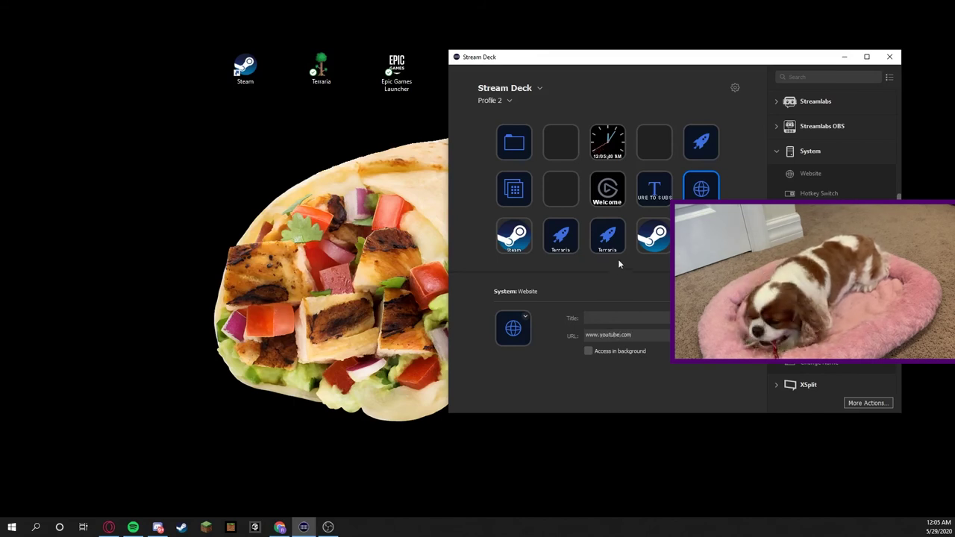
click(607, 316)
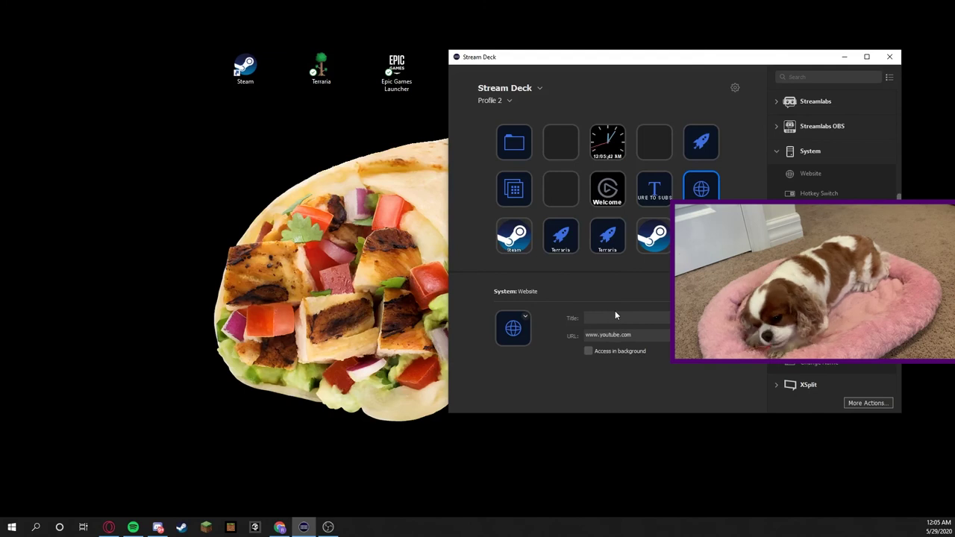
Switch to the Default Profile and inspect its website folder's YouTube and Twitch keys.
click(499, 102)
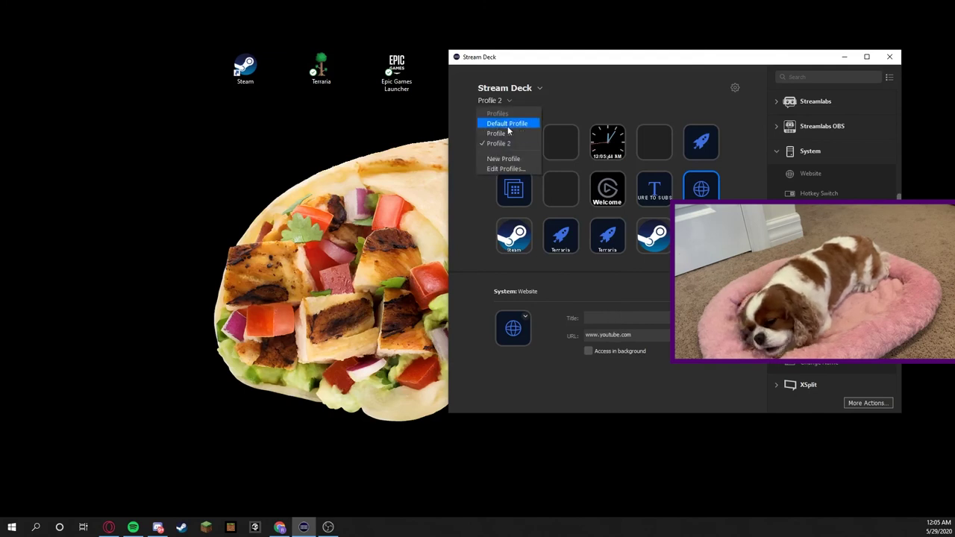
click(506, 123)
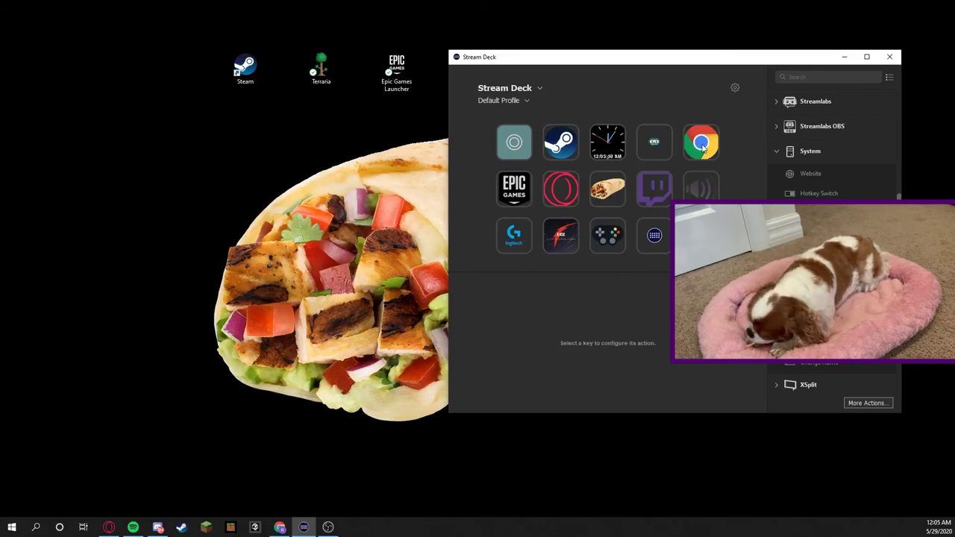
double_click(649, 153)
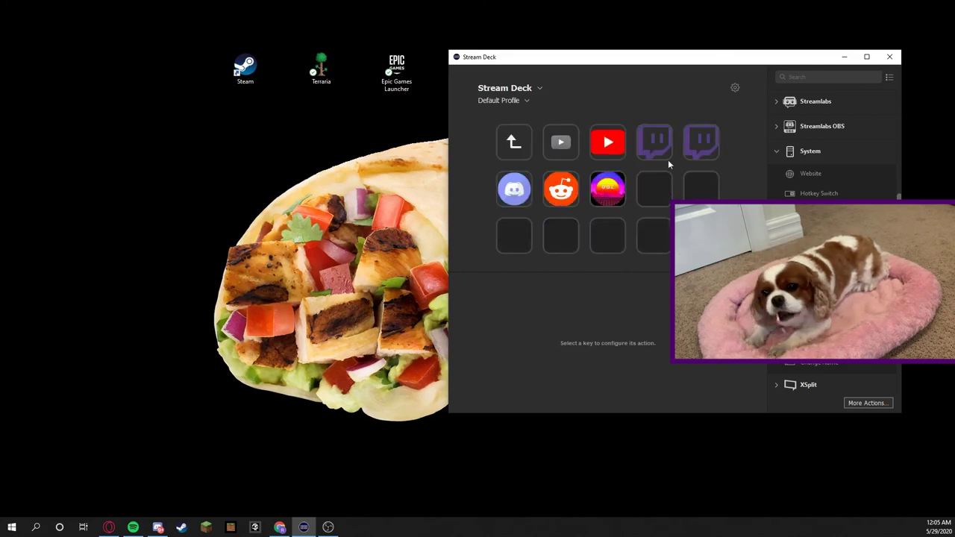
click(611, 153)
click(664, 150)
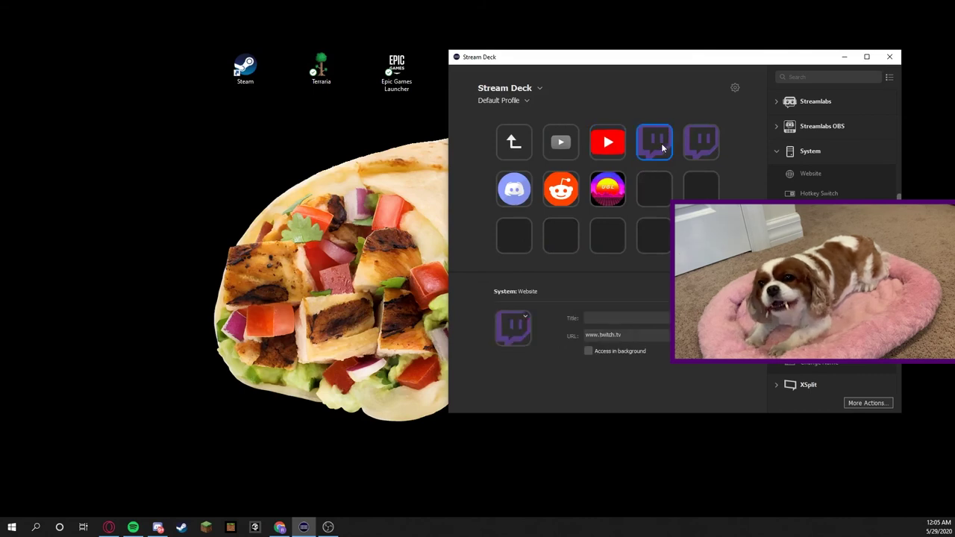
click(709, 148)
click(615, 145)
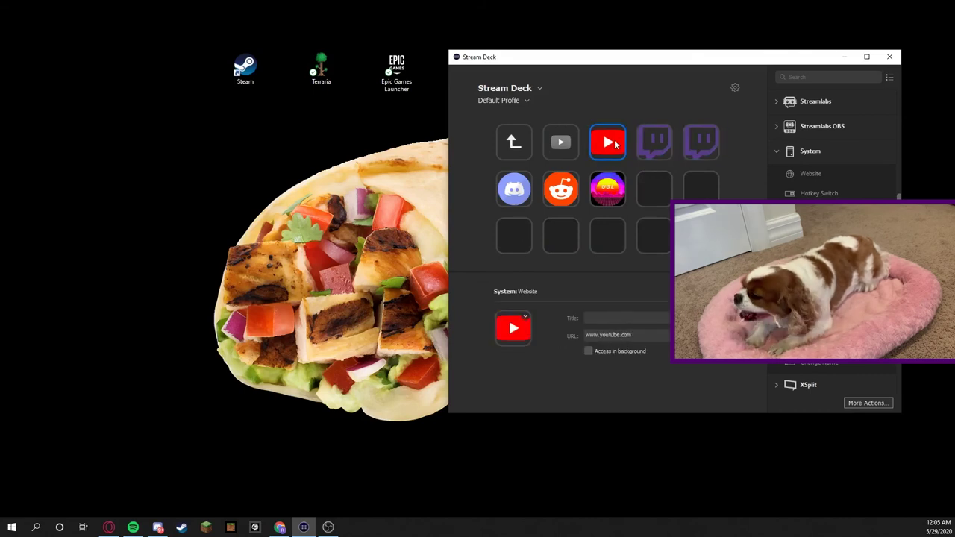
click(572, 142)
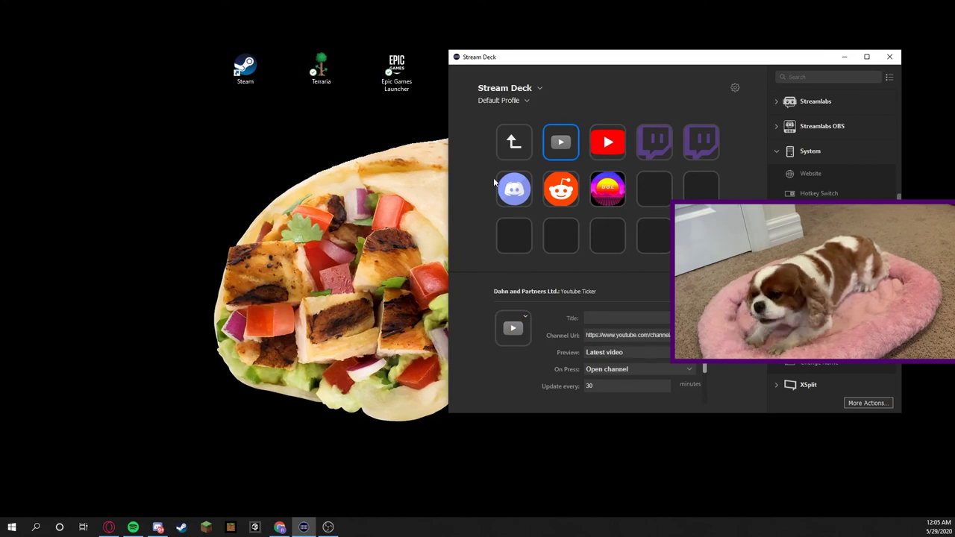
Inspect the Discord, Reddit and sunset keys, then return to the main profile keys.
click(513, 194)
click(572, 197)
click(605, 192)
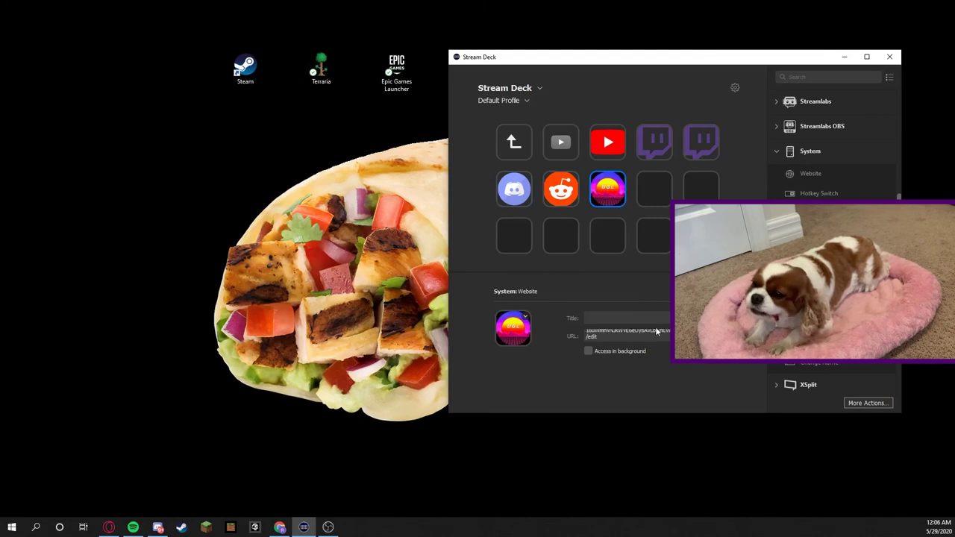
click(479, 134)
double_click(513, 142)
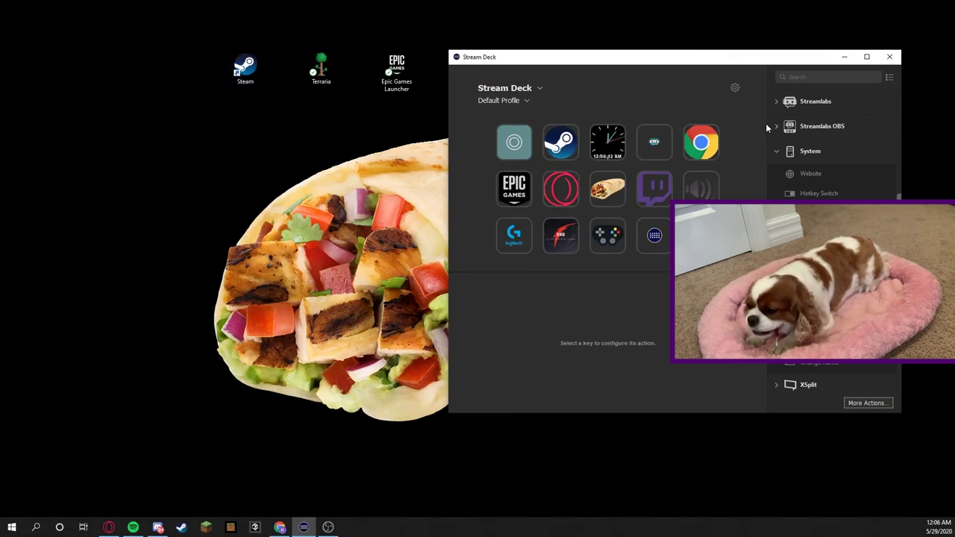
Browse the Streamlabs OBS actions and open the folder of Streamlabs OBS keys.
click(834, 130)
click(834, 130)
click(828, 130)
double_click(647, 140)
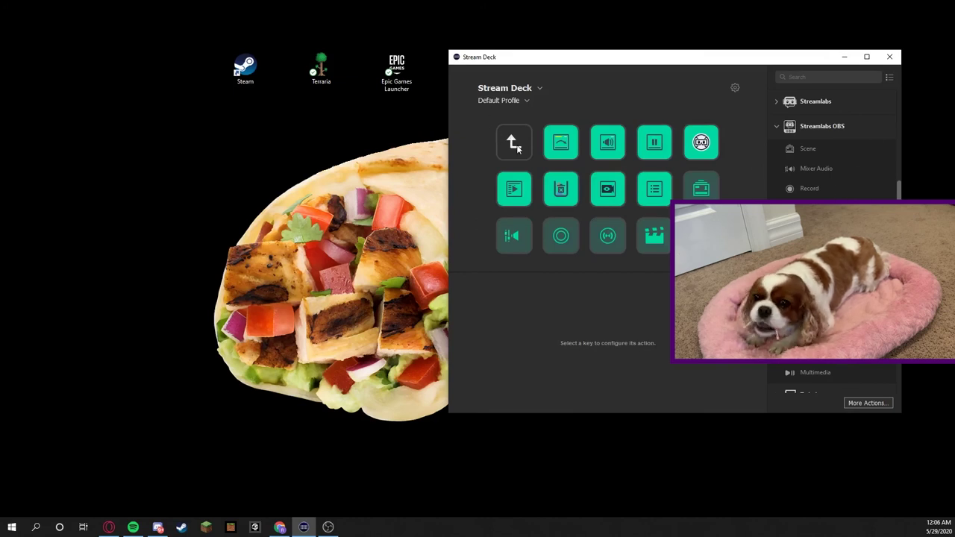
click(516, 146)
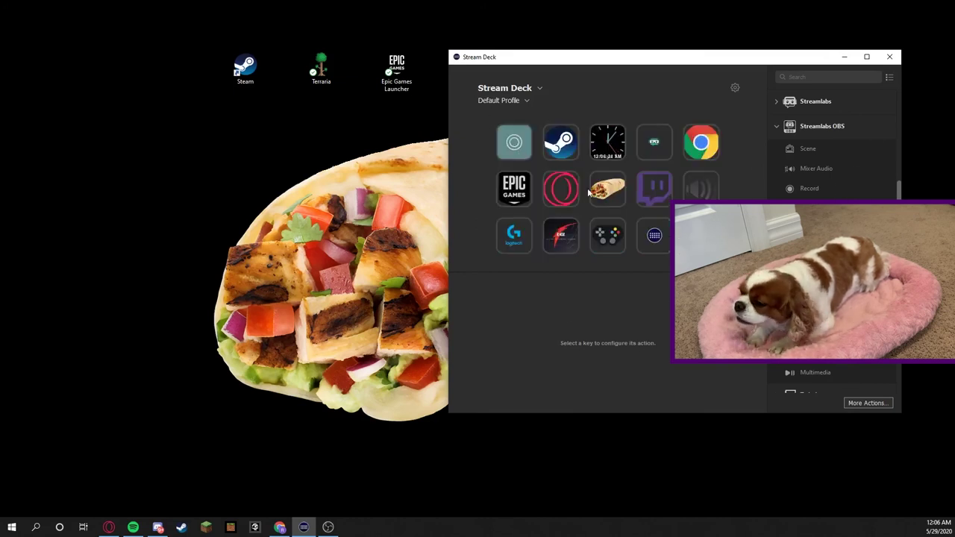
click(819, 125)
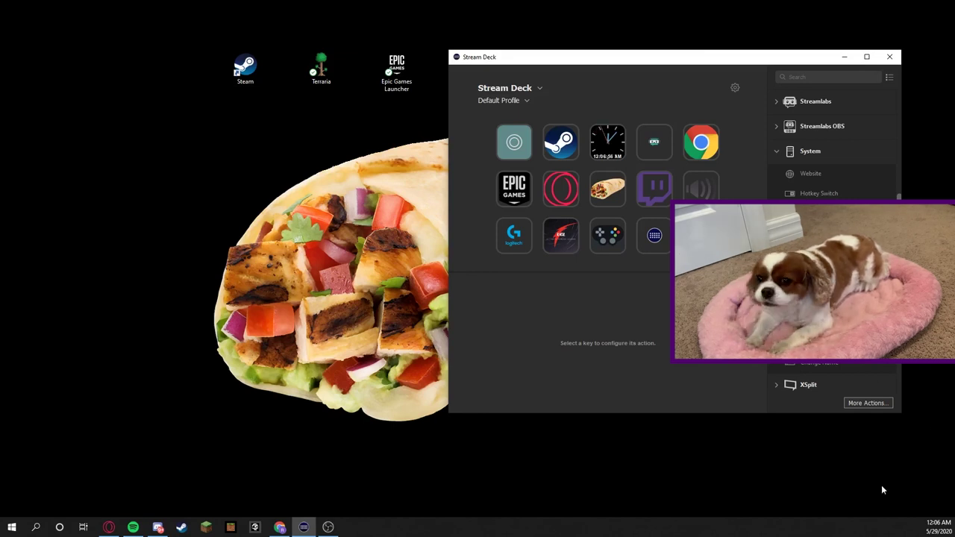
mouse_move(944, 531)
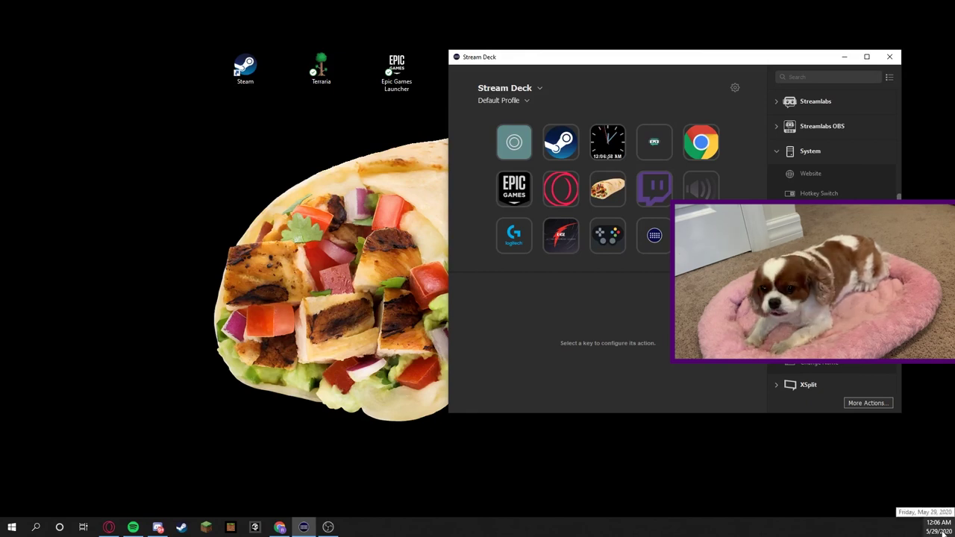